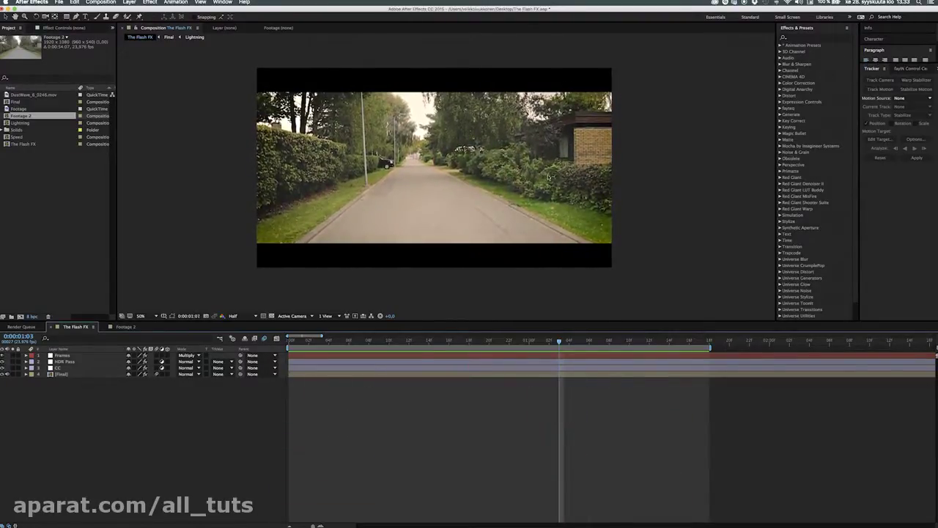
Open the Footage 2 composition, split the footage layer at 0:00:06:07 and slide its second part earlier in time.
{"action": "left_click", "coordinate": [498, 216]}
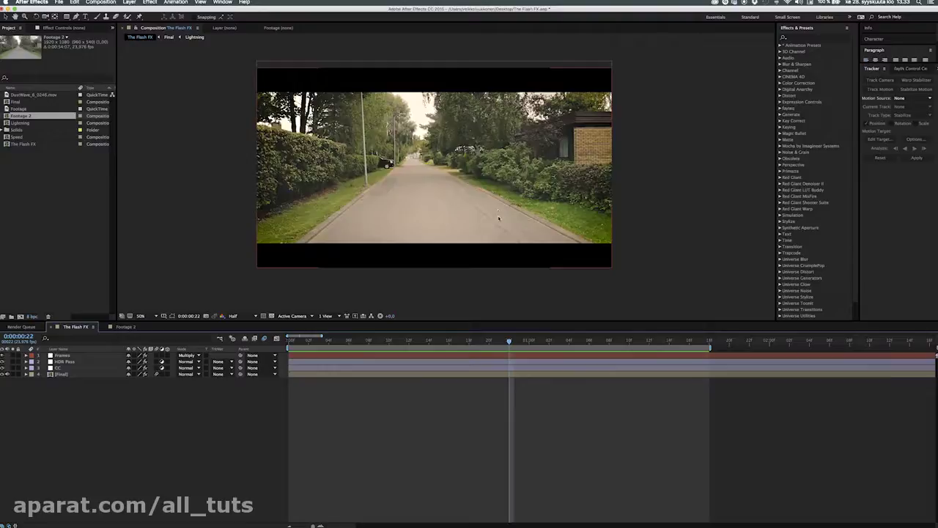
{"action": "left_click", "coordinate": [122, 329]}
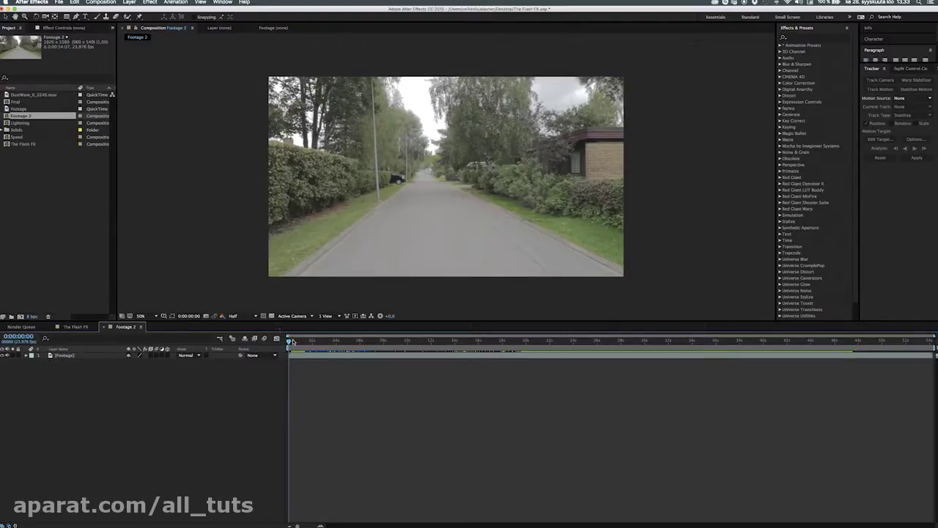
{"action": "left_click_drag", "start_coordinate": [290, 342], "coordinate": [363, 344]}
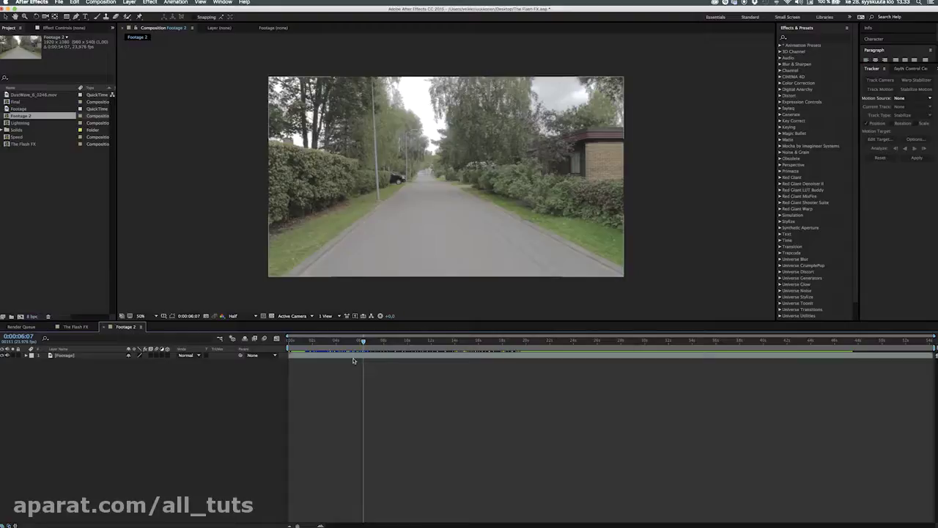
{"action": "left_click", "coordinate": [356, 358]}
{"action": "key", "text": "super+shift+d"}
{"action": "left_click_drag", "start_coordinate": [379, 356], "coordinate": [302, 374]}
Rename the empty-street part of the footage as "Clean plate".
{"action": "left_click", "coordinate": [83, 362]}
{"action": "key", "text": "Return"}
{"action": "type", "text": "Clean plate"}
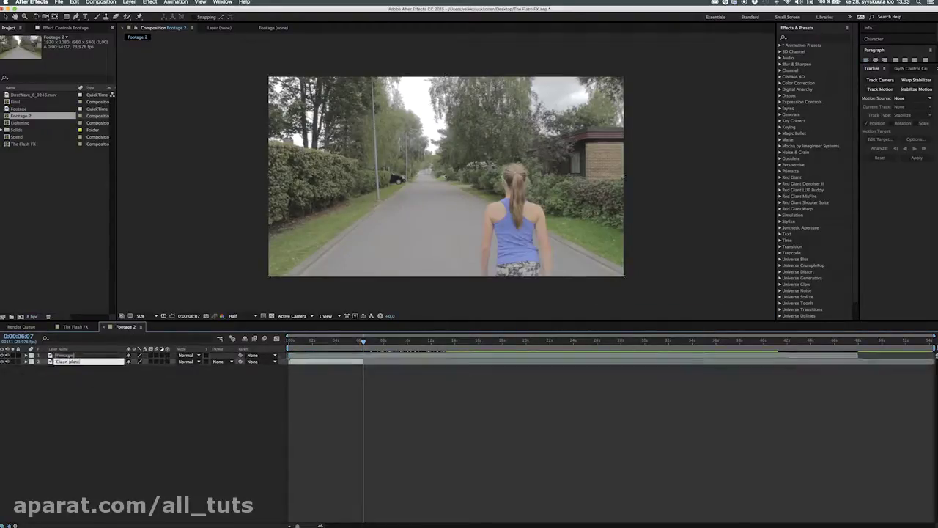
{"action": "key", "text": "Return"}
Slide the upper footage layer earlier so the run starts at the composition's beginning, and preview the shot.
{"action": "left_click", "coordinate": [288, 342]}
{"action": "left_click_drag", "start_coordinate": [525, 356], "coordinate": [358, 405]}
{"action": "key", "text": "space"}
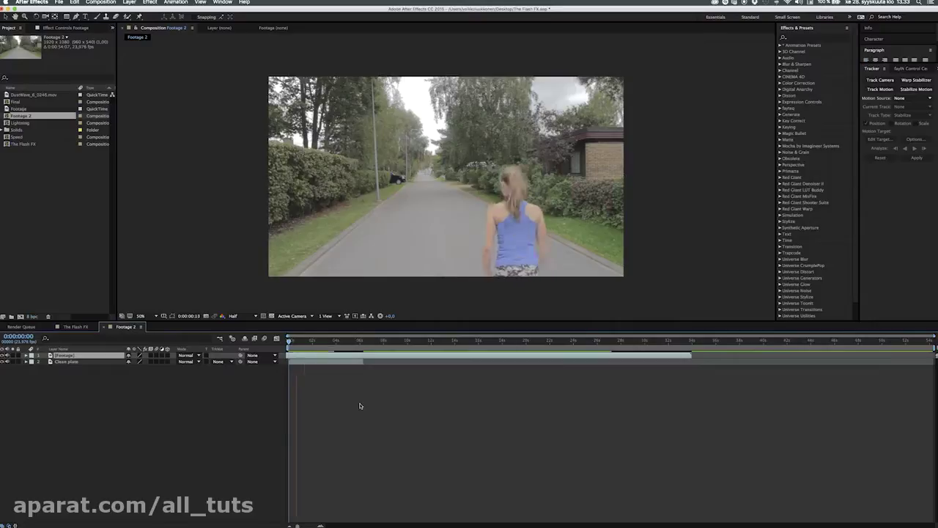
{"action": "key", "text": "space"}
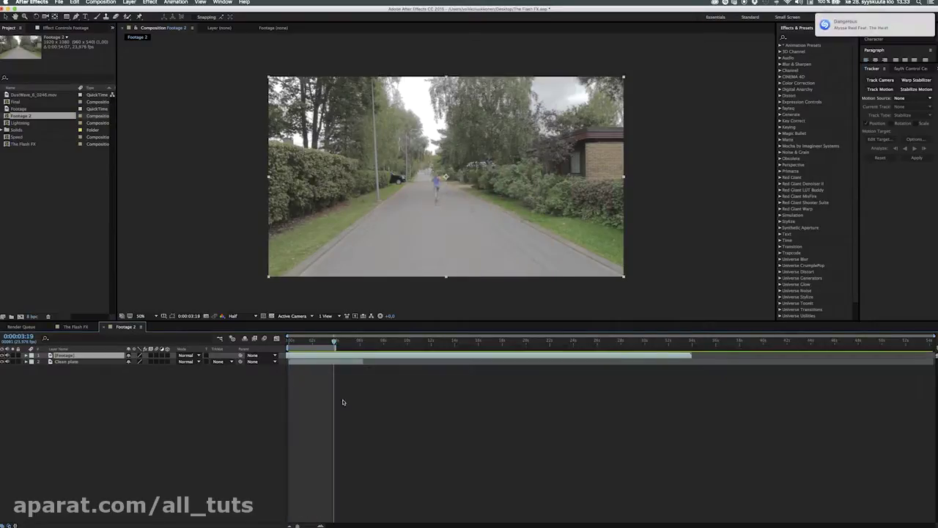
Trim the composition to the work area ending at 0:00:03:19.
{"action": "key", "text": "equal"}
{"action": "key", "text": "equal"}
{"action": "key", "text": "equal"}
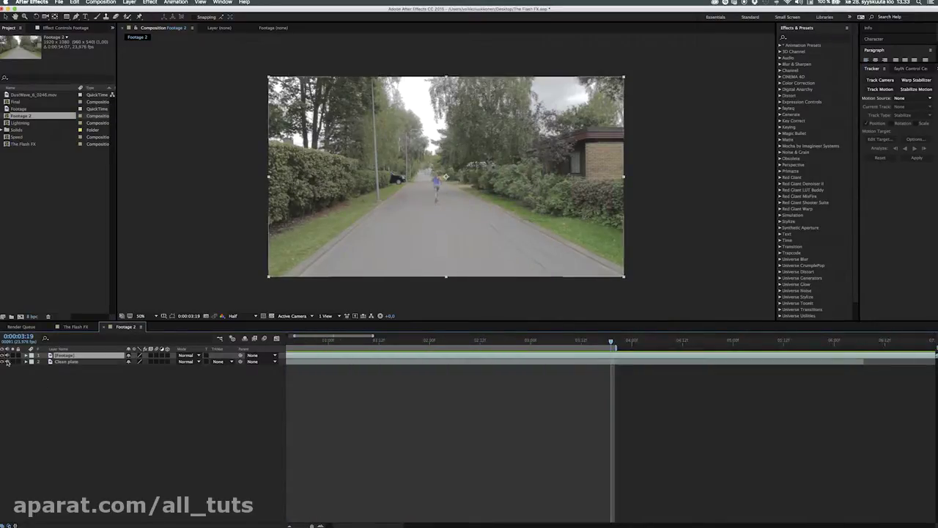
{"action": "right_click", "coordinate": [317, 357]}
{"action": "left_click", "coordinate": [457, 394]}
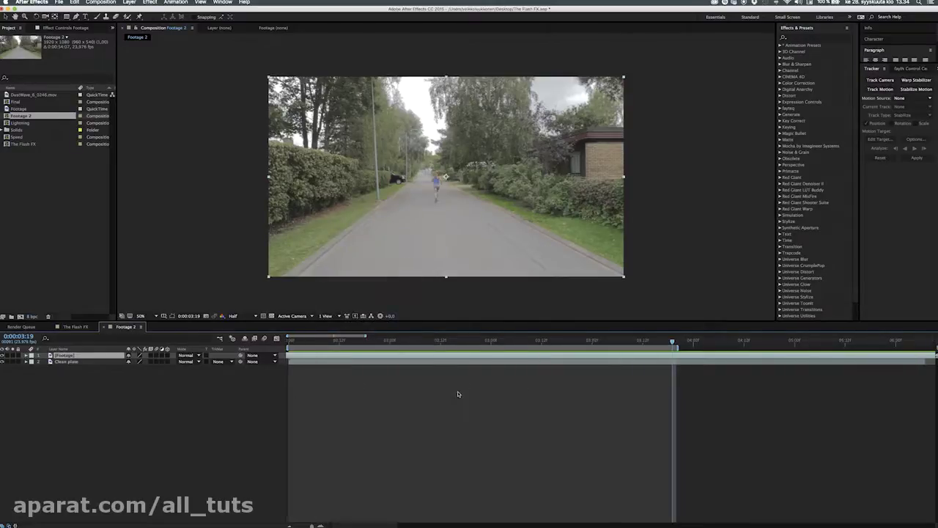
{"action": "right_click", "coordinate": [296, 350]}
{"action": "left_click", "coordinate": [322, 353]}
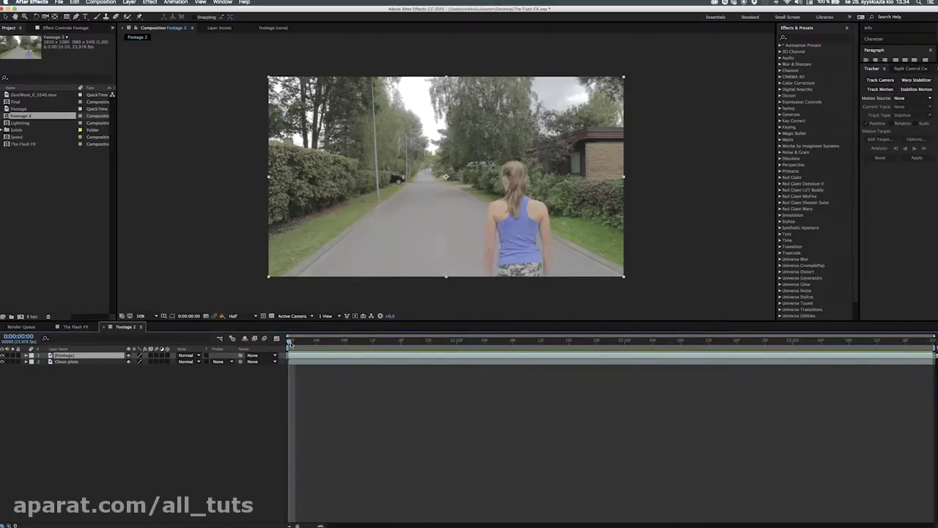
Draw a closed Pen mask around the runner on the footage layer at 0:00:01:02.
{"action": "key", "text": "space"}
{"action": "left_click_drag", "start_coordinate": [315, 342], "coordinate": [469, 342]}
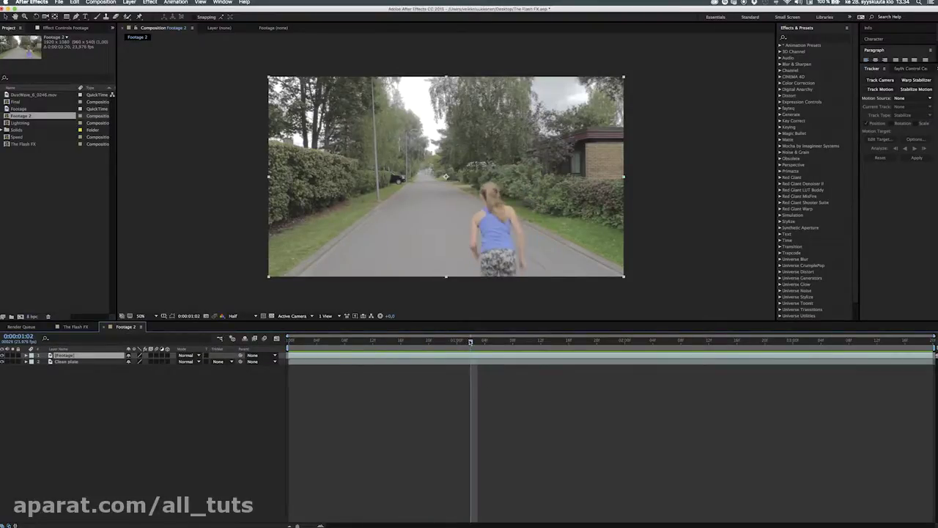
{"action": "left_click", "coordinate": [76, 16]}
{"action": "scroll", "coordinate": [484, 286], "scroll_direction": "up", "scroll_amount": 2}
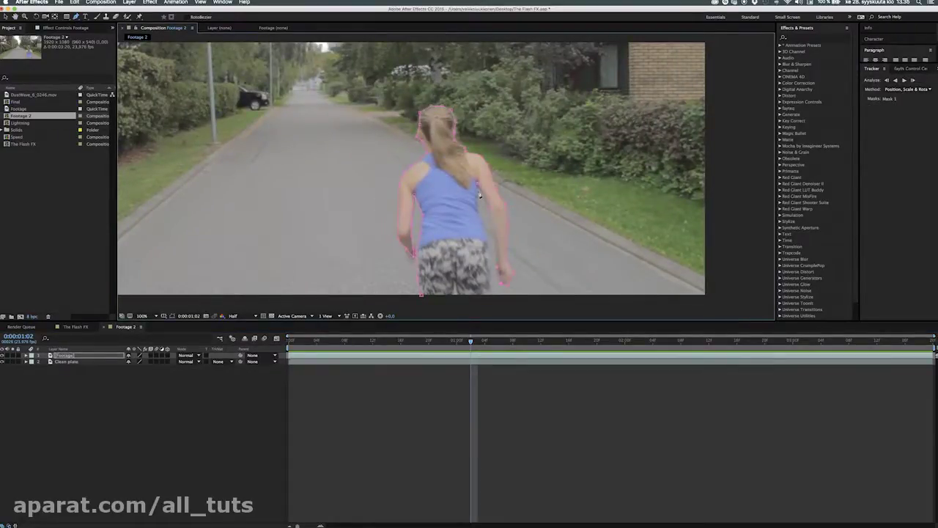
{"action": "left_click", "coordinate": [492, 265]}
{"action": "left_click", "coordinate": [491, 295]}
{"action": "left_click", "coordinate": [474, 303]}
{"action": "left_click", "coordinate": [435, 302]}
{"action": "left_click", "coordinate": [421, 295]}
Set the runner mask's feather to 10 pixels.
{"action": "key", "text": "v"}
{"action": "key", "text": "f"}
{"action": "left_click", "coordinate": [136, 368]}
{"action": "type", "text": "10"}
{"action": "key", "text": "Return"}
{"action": "left_click", "coordinate": [146, 442]}
{"action": "scroll", "coordinate": [428, 203], "scroll_direction": "down", "scroll_amount": 1}
{"action": "scroll", "coordinate": [429, 203], "scroll_direction": "up", "scroll_amount": 1}
{"action": "scroll", "coordinate": [428, 204], "scroll_direction": "down", "scroll_amount": 1}
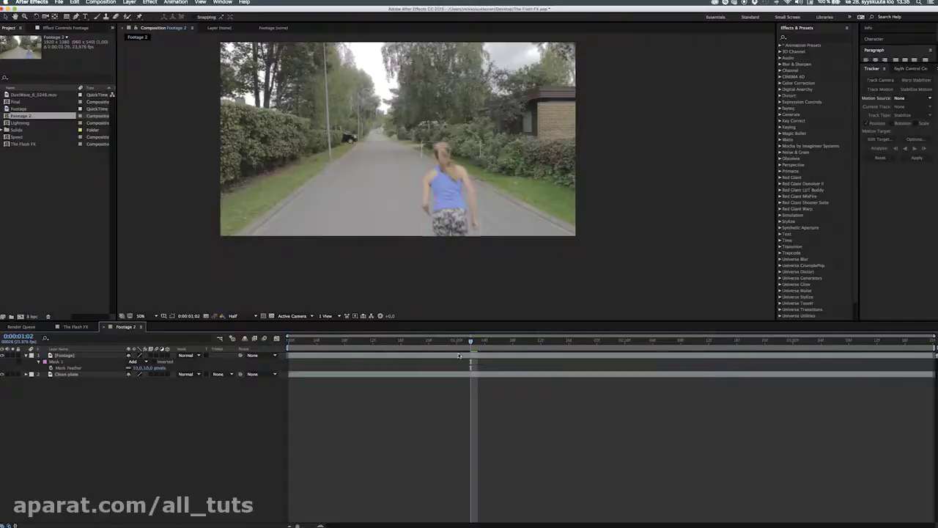
Duplicate the masked footage layer and cut the copy down to the single frame at 0:00:01:02.
{"action": "left_click", "coordinate": [460, 355]}
{"action": "key", "text": "super+d"}
{"action": "key", "text": "Page_Down"}
{"action": "key", "text": "super+shift+d"}
{"action": "key", "text": "Delete"}
{"action": "key", "text": "Page_Up"}
{"action": "left_click", "coordinate": [474, 355]}
{"action": "left_click", "coordinate": [171, 316]}
Duplicate the single-frame cutout to 0:00:01:03, recentre its anchor point, scale it to 40% and place it farther up the road.
{"action": "left_click_drag", "start_coordinate": [472, 345], "coordinate": [477, 344]}
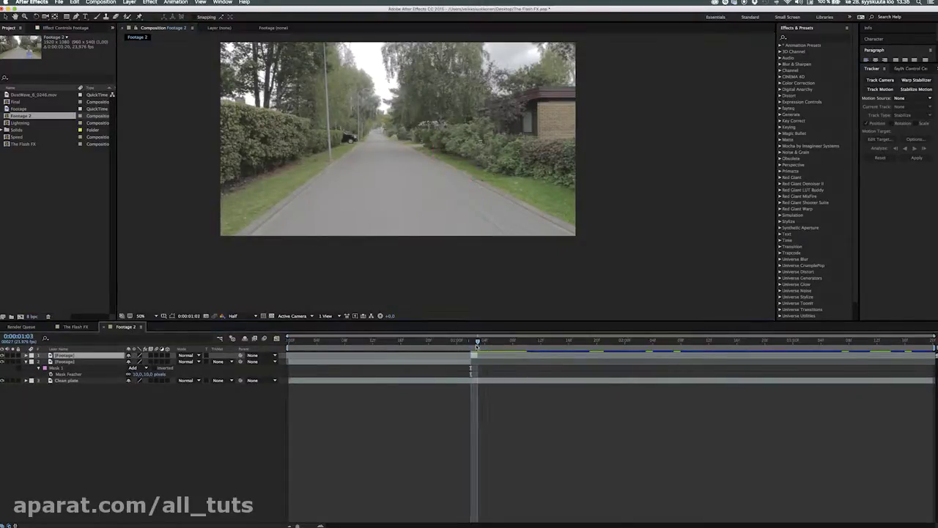
{"action": "key", "text": "super+d"}
{"action": "key", "text": "["}
{"action": "key", "text": "y"}
{"action": "left_click_drag", "start_coordinate": [398, 136], "coordinate": [413, 183]}
{"action": "key", "text": "v"}
{"action": "key", "text": "s"}
{"action": "left_click_drag", "start_coordinate": [139, 362], "coordinate": [120, 362]}
{"action": "left_click_drag", "start_coordinate": [412, 166], "coordinate": [412, 162]}
{"action": "left_click_drag", "start_coordinate": [478, 342], "coordinate": [477, 345]}
{"action": "left_click_drag", "start_coordinate": [139, 362], "coordinate": [136, 362]}
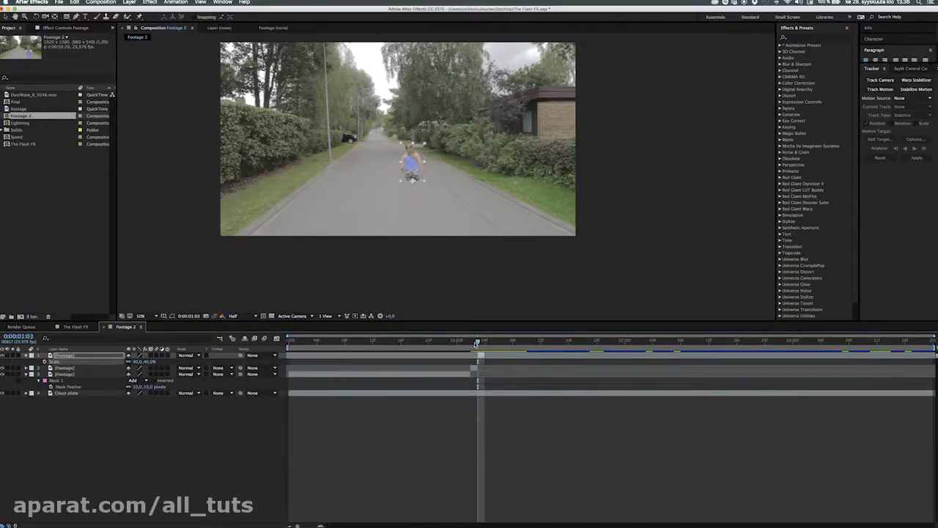
Duplicate the cutout to 0:00:01:04, scale it to 15% and position it farther down the road.
{"action": "key", "text": "super+d"}
{"action": "key", "text": "Page_Down"}
{"action": "key", "text": "["}
{"action": "left_click_drag", "start_coordinate": [411, 165], "coordinate": [389, 135]}
{"action": "key", "text": "s"}
{"action": "left_click_drag", "start_coordinate": [137, 361], "coordinate": [120, 362]}
{"action": "scroll", "coordinate": [389, 143], "scroll_direction": "up", "scroll_amount": 2}
{"action": "left_click_drag", "start_coordinate": [389, 144], "coordinate": [585, 262]}
{"action": "scroll", "coordinate": [585, 262], "scroll_direction": "down", "scroll_amount": 1}
{"action": "key", "text": "Page_Up"}
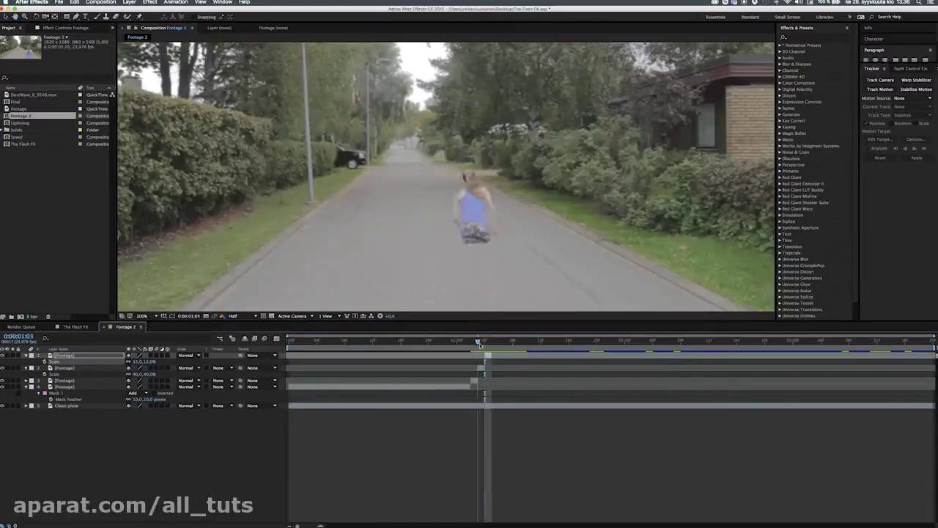
Duplicate the cutout to 0:00:01:05, scale it to 3% and position it at the far end of the road.
{"action": "key", "text": "Page_Down"}
{"action": "key", "text": "super+d"}
{"action": "key", "text": "Page_Down"}
{"action": "key", "text": "["}
{"action": "left_click_drag", "start_coordinate": [430, 172], "coordinate": [413, 148]}
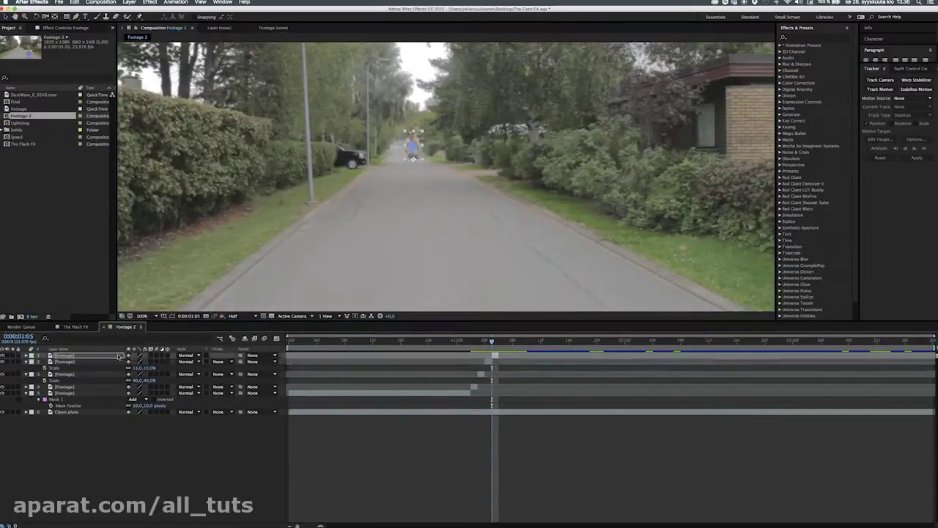
{"action": "key", "text": "s"}
{"action": "key", "text": "period"}
{"action": "key", "text": "period"}
{"action": "key", "text": "period"}
{"action": "key", "text": "comma"}
{"action": "key", "text": "comma"}
{"action": "key", "text": "comma"}
Step through the cutout frames and play back the runner's disappearance down the road.
{"action": "left_click", "coordinate": [464, 341]}
{"action": "key", "text": "Page_Down"}
{"action": "key", "text": "Page_Down"}
{"action": "key", "text": "Page_Down"}
{"action": "key", "text": "Page_Down"}
{"action": "key", "text": "Page_Down"}
{"action": "key", "text": "space"}
{"action": "key", "text": "space"}
Delete the mask from the original running footage layer and preview the speed effect.
{"action": "left_click", "coordinate": [56, 405]}
{"action": "key", "text": "Delete"}
{"action": "left_click", "coordinate": [387, 343]}
{"action": "key", "text": "space"}
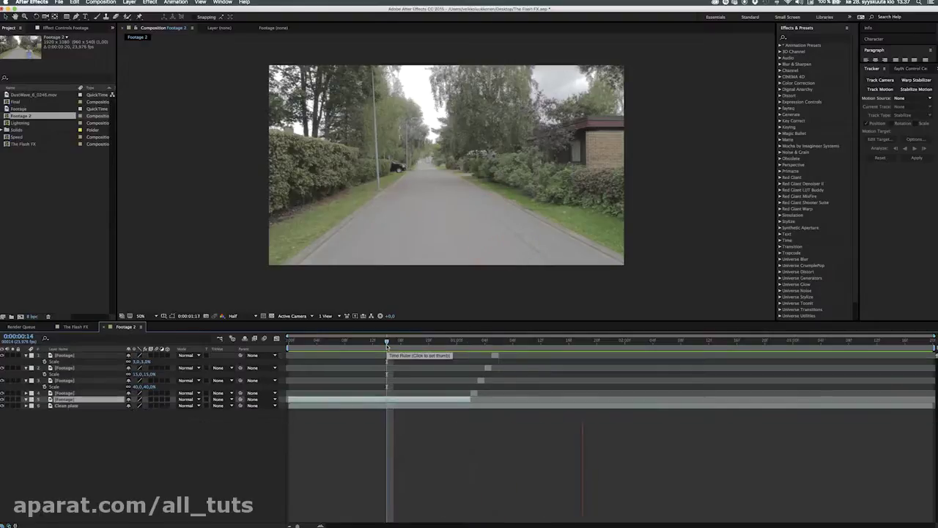
{"action": "left_click", "coordinate": [363, 346]}
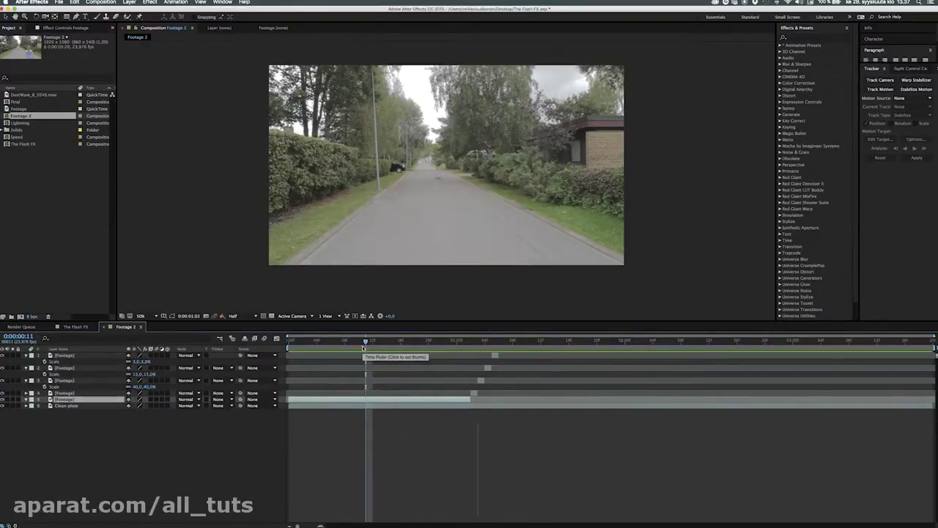
{"action": "mouse_move", "coordinate": [362, 346]}
{"action": "left_mouse_down"}
{"action": "mouse_move", "coordinate": [498, 342]}
{"action": "mouse_move", "coordinate": [366, 345]}
{"action": "left_mouse_up"}
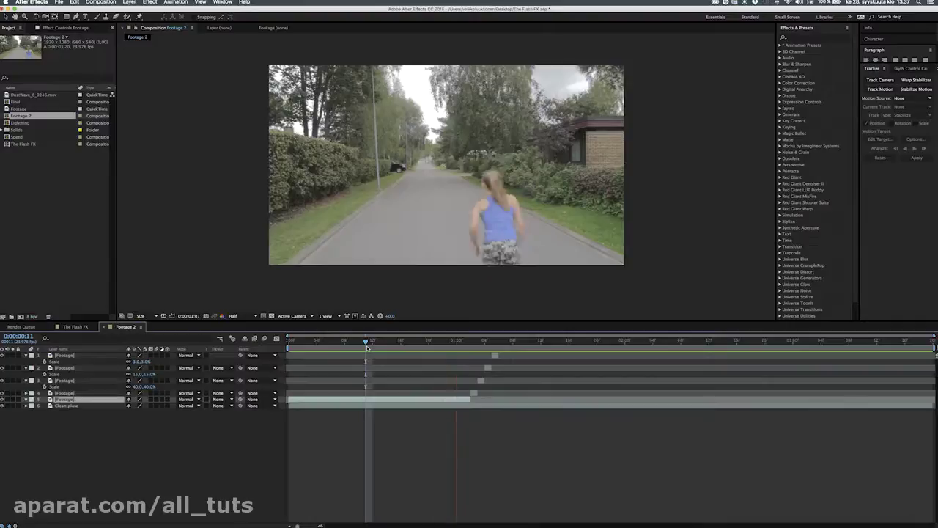
{"action": "key", "text": "space"}
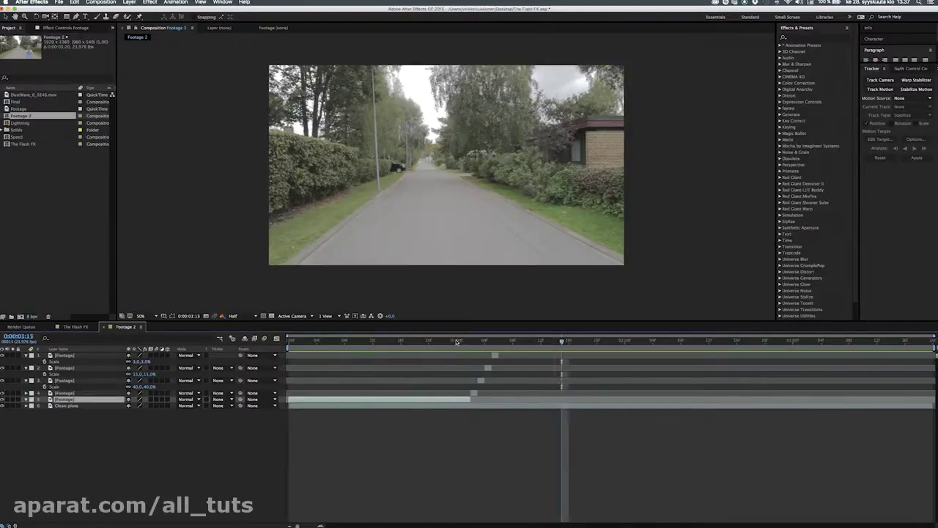
Apply Directional Blur to the full-size cutout at 0:00:01:02 with direction 118° and blur length 50.
{"action": "left_click", "coordinate": [471, 342]}
{"action": "left_click", "coordinate": [473, 394]}
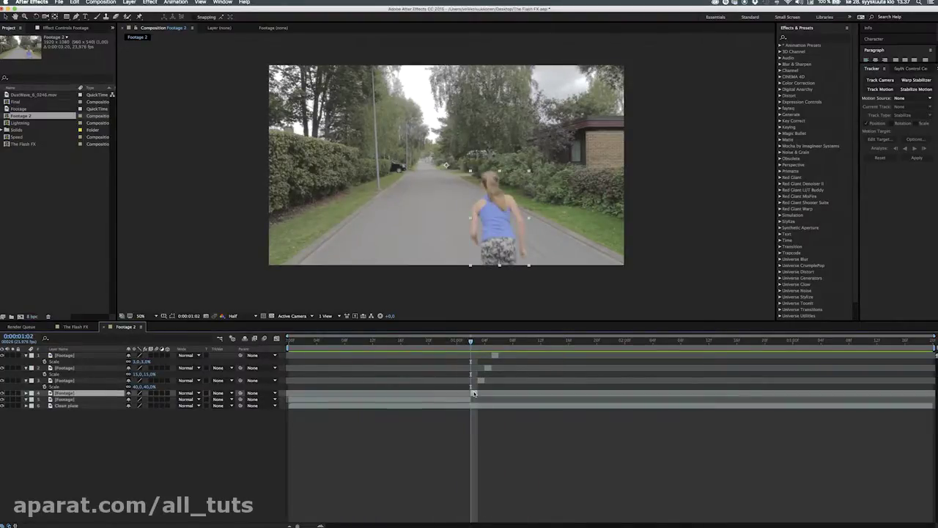
{"action": "left_click", "coordinate": [793, 38]}
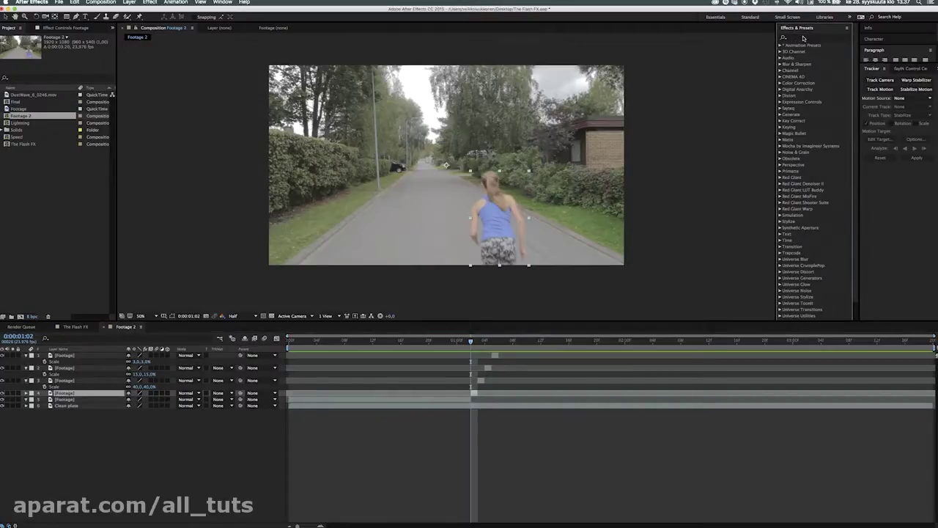
{"action": "left_click", "coordinate": [803, 37]}
{"action": "type", "text": "directional"}
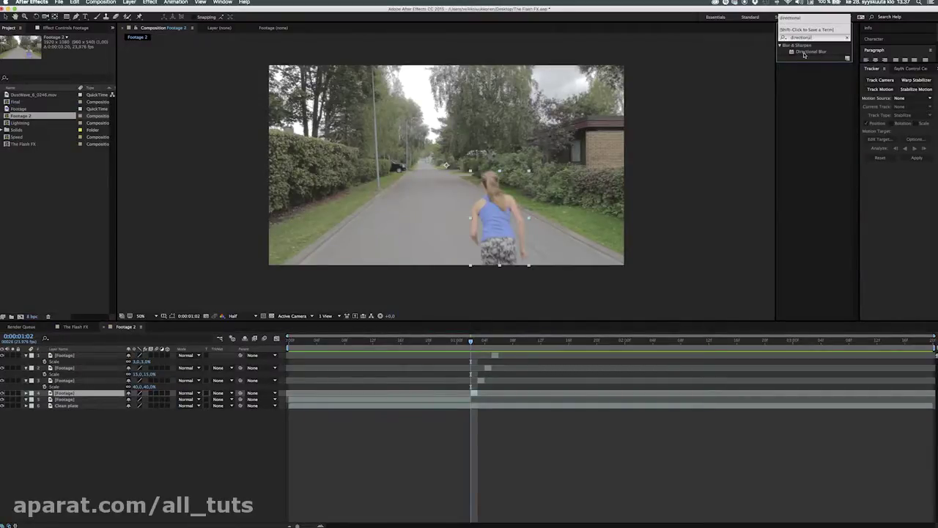
{"action": "double_click", "coordinate": [804, 55]}
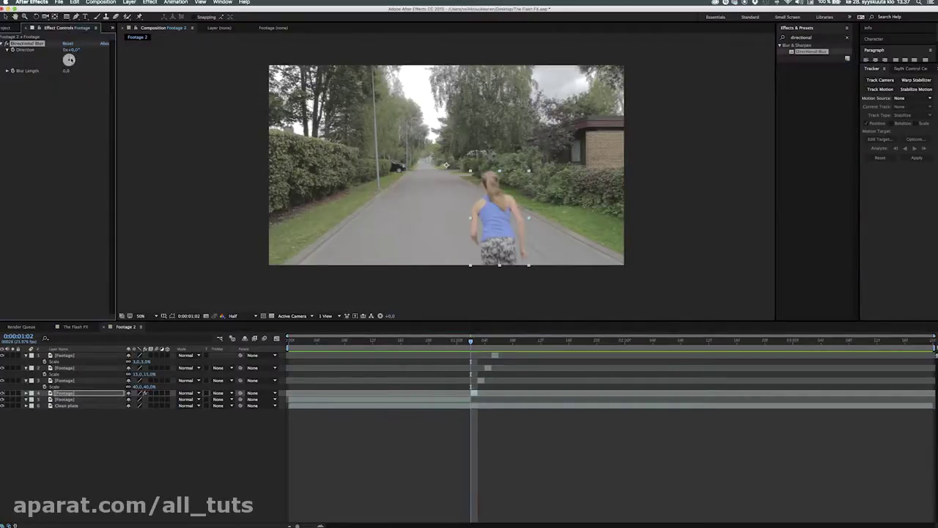
{"action": "key", "text": "Page_Down"}
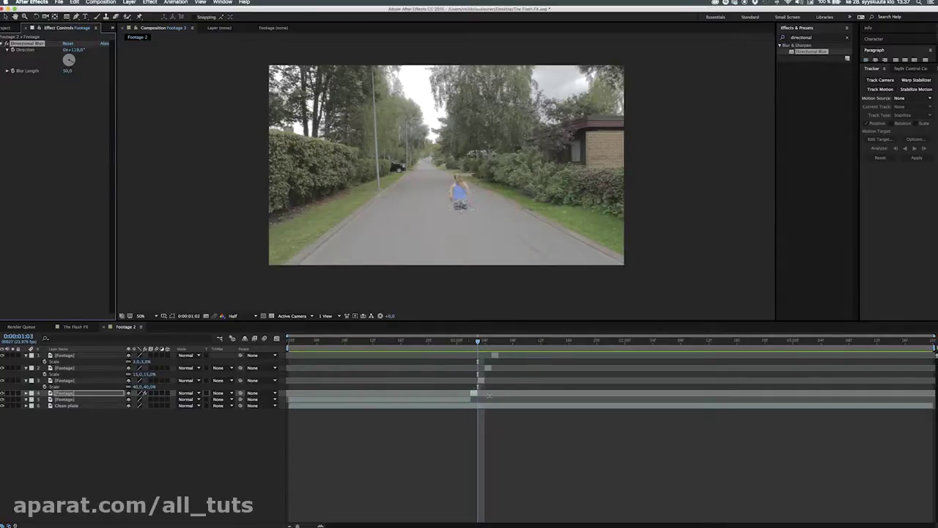
Copy the Directional Blur effect onto the three smaller runner cutout layers.
{"action": "left_click", "coordinate": [28, 44]}
{"action": "key", "text": "super+c"}
{"action": "left_click", "coordinate": [69, 355]}
{"action": "left_click", "coordinate": [76, 381], "text": "shift"}
{"action": "key", "text": "super+v"}
Set the Directional Blur length to 150 on the 40% cutout, check the following cutouts and preview the run.
{"action": "left_click", "coordinate": [76, 394]}
{"action": "left_click", "coordinate": [67, 71]}
{"action": "type", "text": "150"}
{"action": "key", "text": "Page_Down"}
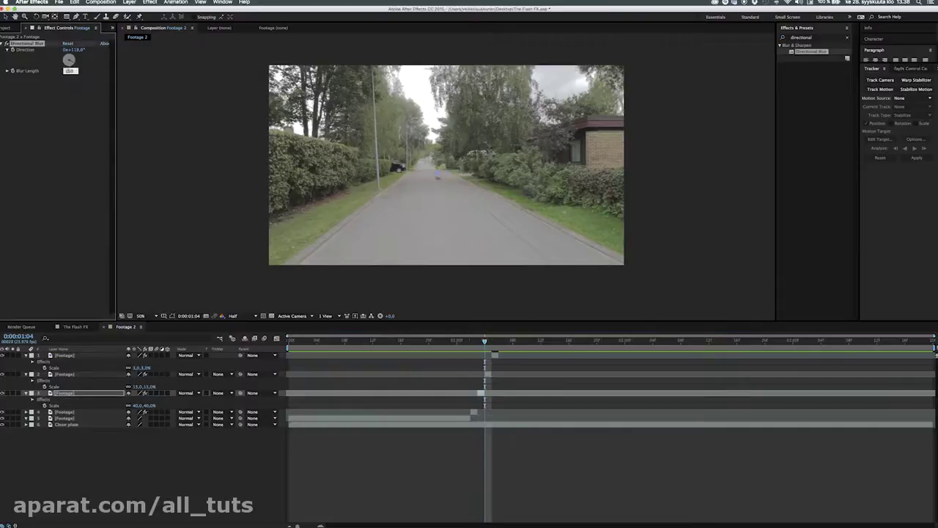
{"action": "key", "text": "super+Up"}
{"action": "key", "text": "super+Up"}
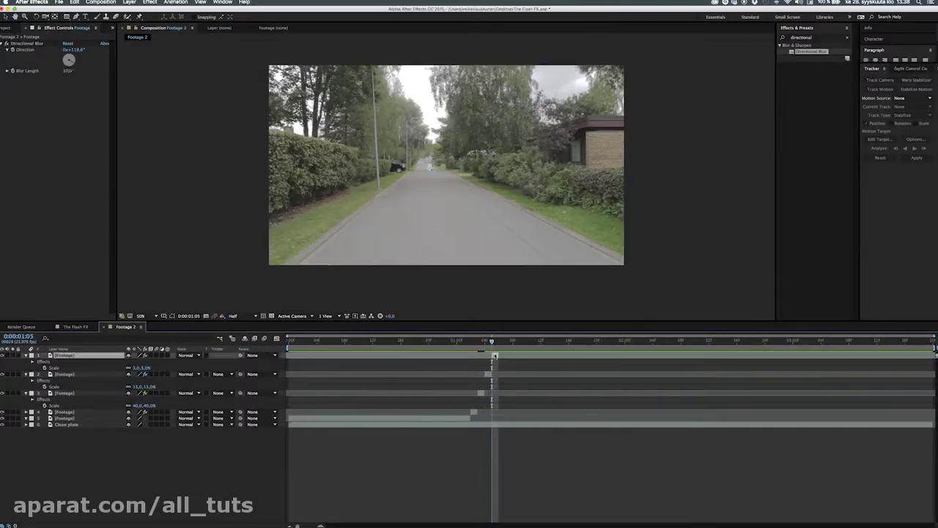
{"action": "left_click", "coordinate": [311, 342]}
{"action": "key", "text": "space"}
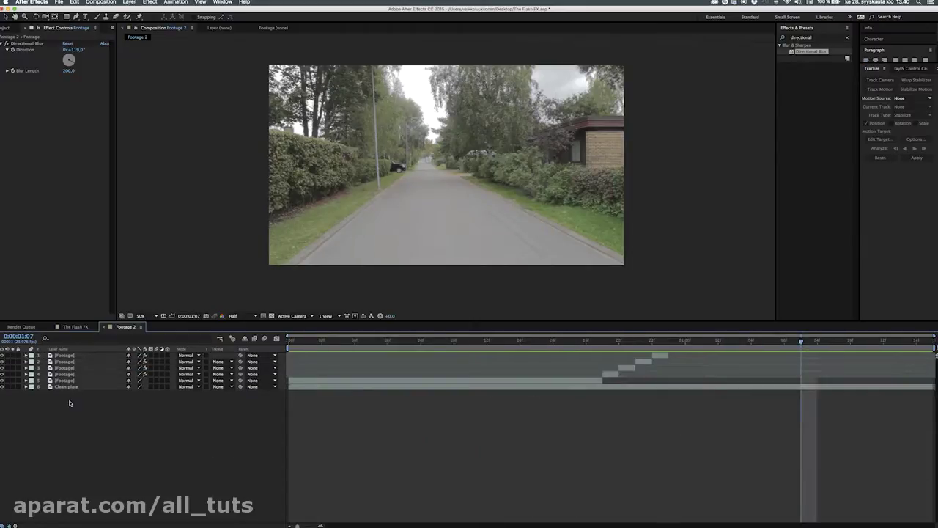
Pre-compose all six layers into a composition named "Speed", moving all attributes into it.
{"action": "left_click_drag", "start_coordinate": [70, 403], "coordinate": [60, 350]}
{"action": "key", "text": "super+shift+c"}
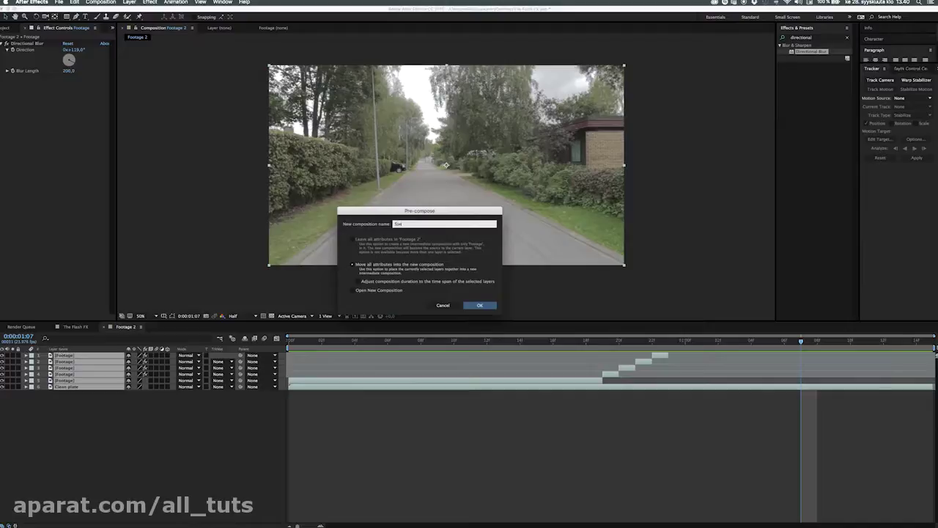
{"action": "type", "text": "Speed"}
{"action": "key", "text": "Return"}
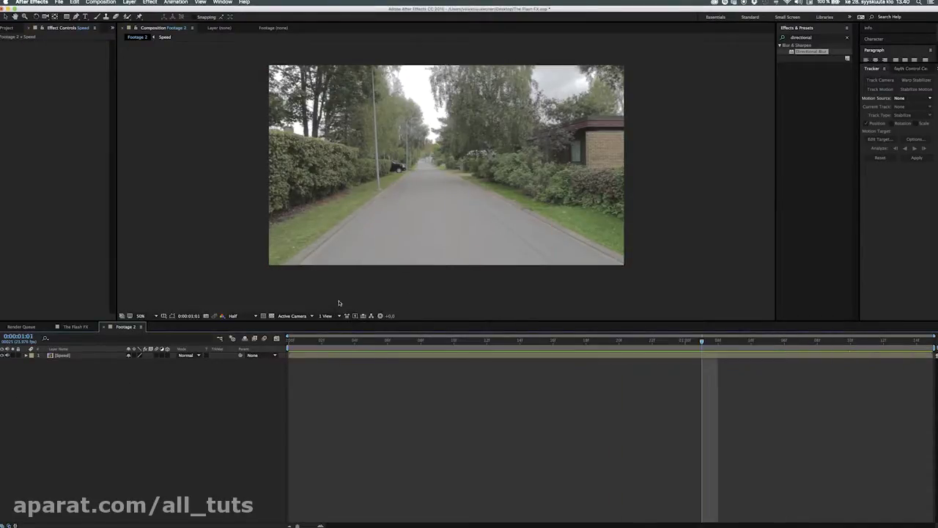
Create a black solid layer named "Lightning" above the Speed layer.
{"action": "right_click", "coordinate": [116, 395]}
{"action": "mouse_move", "coordinate": [158, 396]}
{"action": "left_click", "coordinate": [232, 418]}
{"action": "left_click", "coordinate": [77, 166]}
{"action": "left_click_drag", "start_coordinate": [404, 303], "coordinate": [320, 357]}
{"action": "key", "text": "Return"}
{"action": "key", "text": "Return"}
Pre-compose the black solid as "Lightning", leaving all attributes in Footage 2.
{"action": "key", "text": "super+shift+c"}
{"action": "type", "text": "Lightning C"}
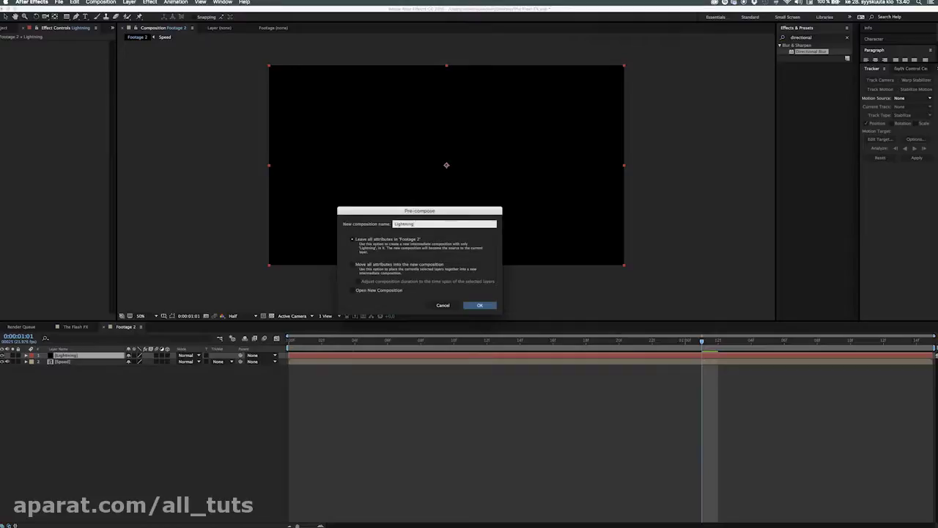
{"action": "key", "text": "Return"}
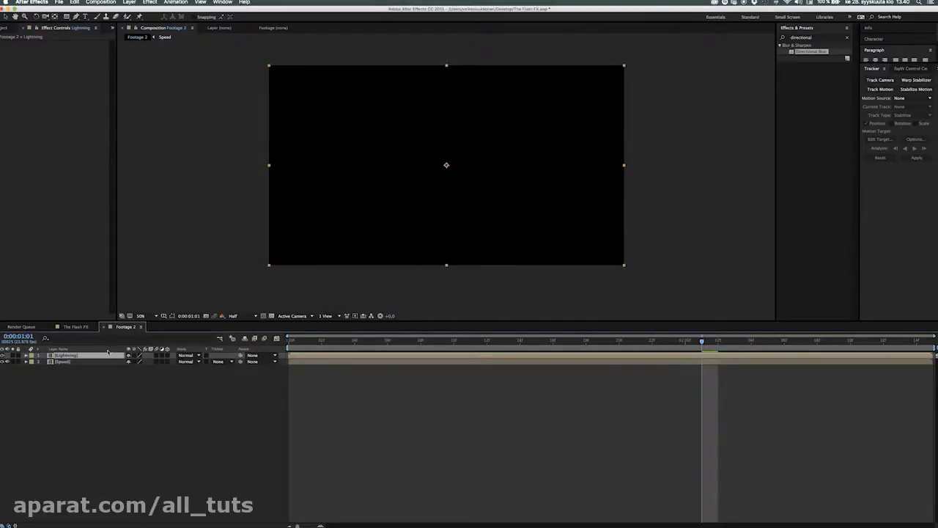
Open the Lightning composition and apply the Advanced Lightning effect to its solid.
{"action": "double_click", "coordinate": [112, 356]}
{"action": "type", "text": "advanced"}
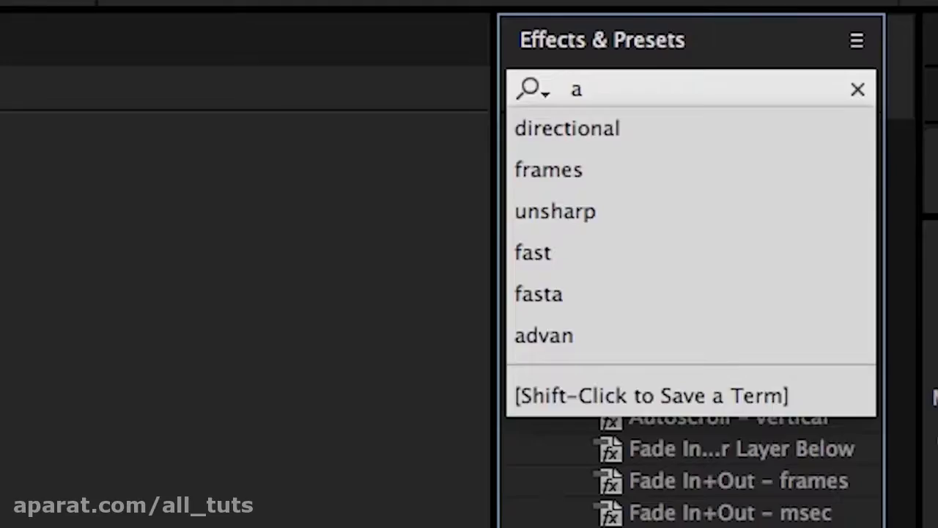
{"action": "double_click", "coordinate": [705, 258]}
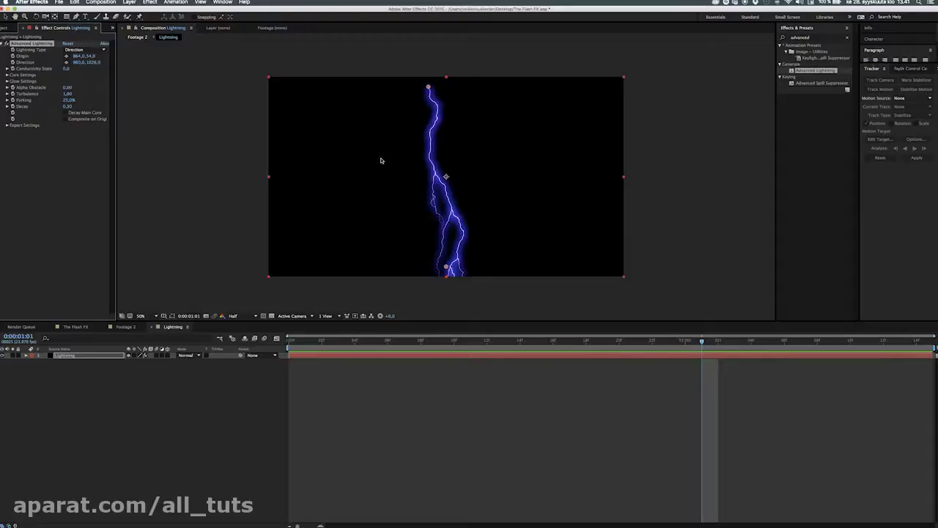
Set the Advanced Lightning type to Strike, with turbulence at 1.05 and decay at 0.43.
{"action": "left_click", "coordinate": [82, 49]}
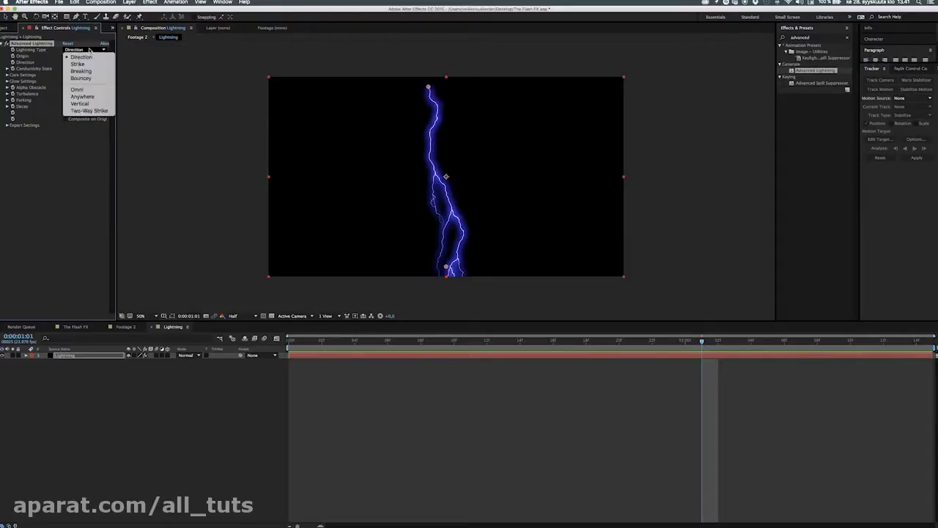
{"action": "left_click", "coordinate": [84, 64]}
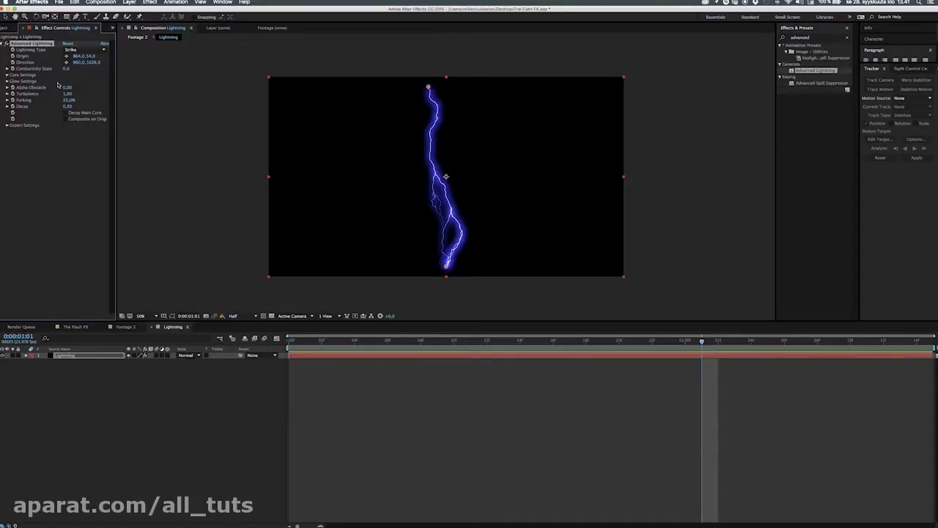
{"action": "left_click", "coordinate": [7, 76]}
{"action": "left_click", "coordinate": [7, 100]}
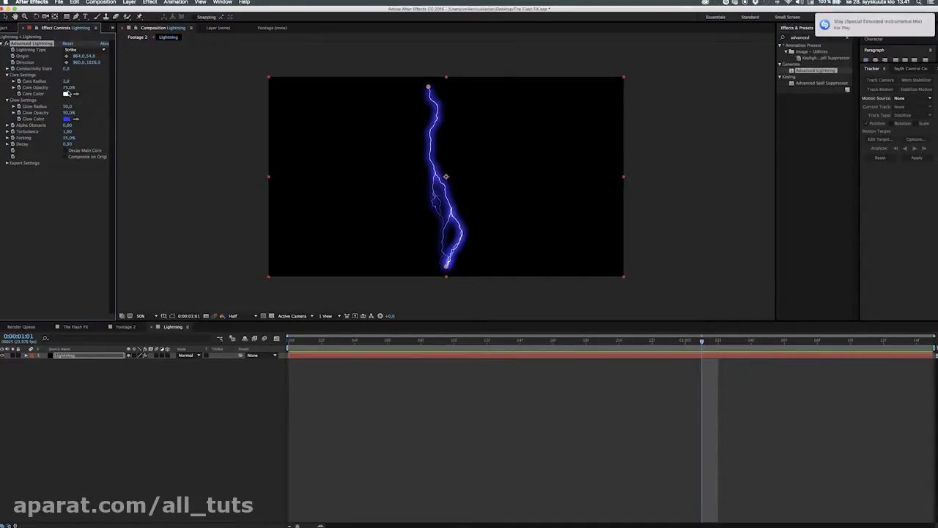
{"action": "left_click", "coordinate": [67, 132]}
{"action": "type", "text": "1,05"}
{"action": "key", "text": "Return"}
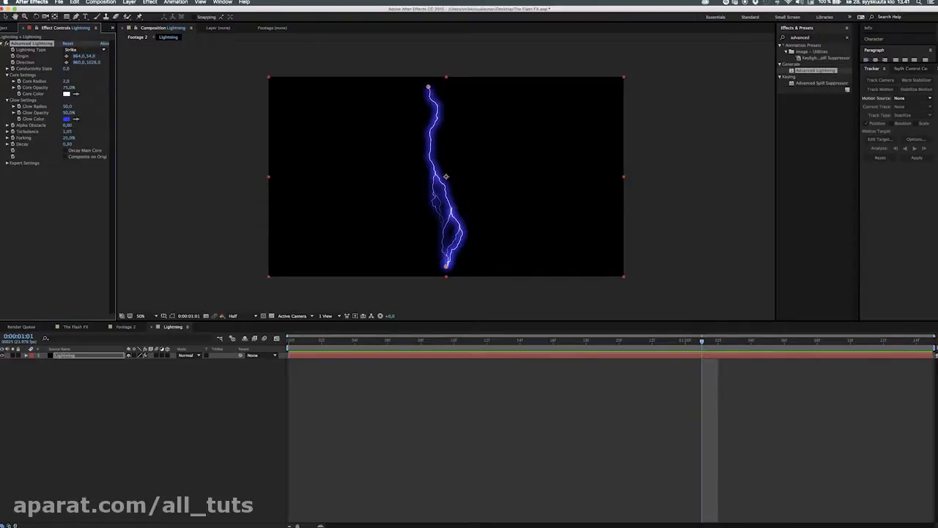
{"action": "key", "text": "Return"}
Change the lightning's glow color from blue to orange, hex FF8232.
{"action": "left_click", "coordinate": [66, 120]}
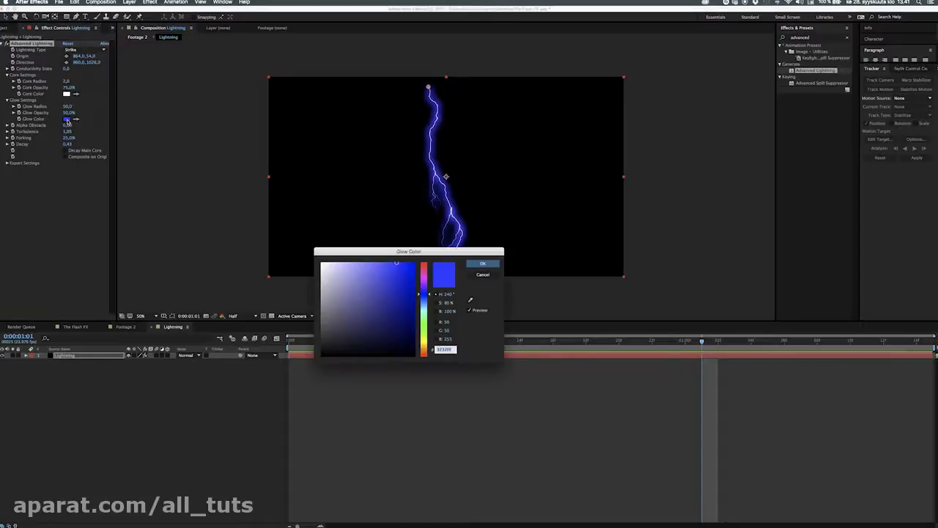
{"action": "left_click_drag", "start_coordinate": [424, 345], "coordinate": [426, 350]}
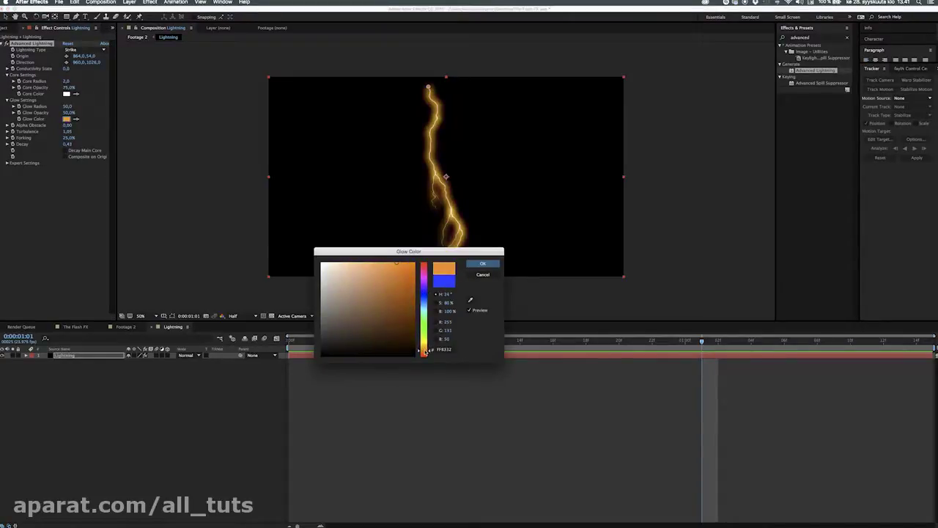
{"action": "left_click", "coordinate": [482, 263]}
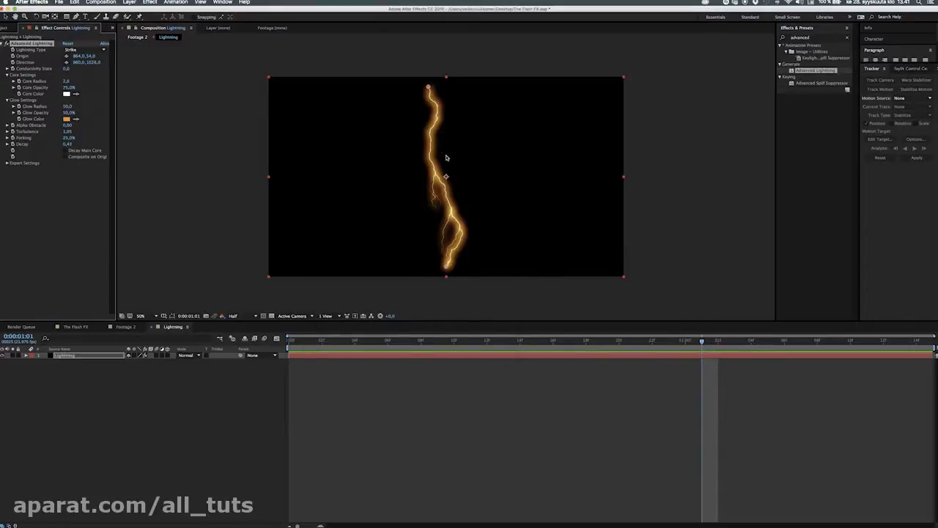
Reposition the lightning's origin to about 1202, 388 and its direction point to about 1750, 602.
{"action": "left_click_drag", "start_coordinate": [429, 88], "coordinate": [416, 144]}
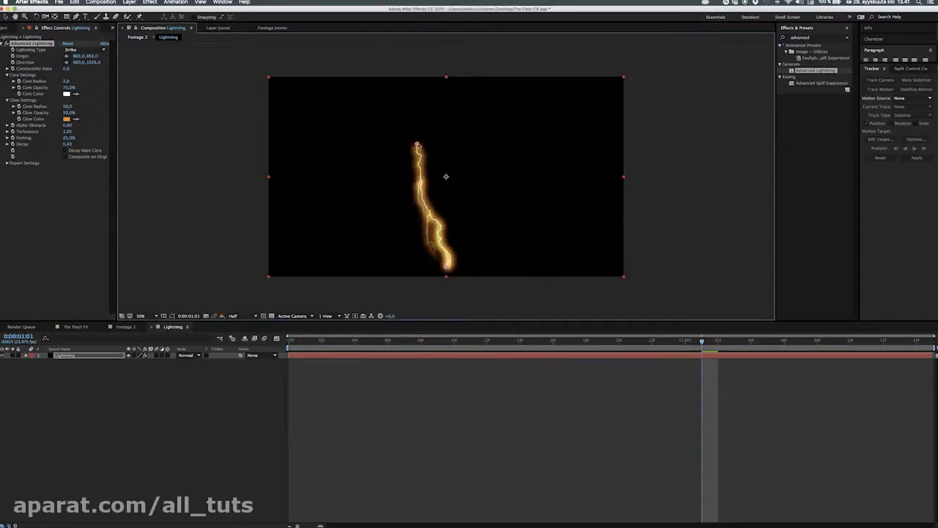
{"action": "left_click_drag", "start_coordinate": [446, 270], "coordinate": [581, 209]}
{"action": "left_click_drag", "start_coordinate": [417, 146], "coordinate": [509, 150]}
Open a second composition viewer, lock one viewer to Footage 2 and show the Lightning composition in the other.
{"action": "left_click", "coordinate": [200, 3]}
{"action": "left_click", "coordinate": [213, 10]}
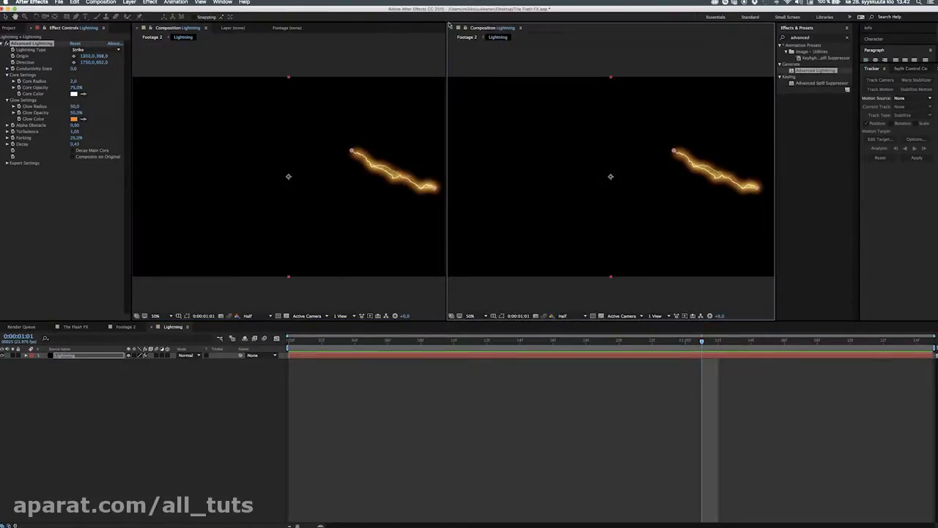
{"action": "left_click", "coordinate": [125, 327]}
{"action": "left_click", "coordinate": [150, 28]}
{"action": "left_click", "coordinate": [173, 327]}
Go to frame 19 and move the lightning's origin onto the runner's upper back.
{"action": "mouse_move", "coordinate": [673, 151]}
{"action": "left_mouse_down"}
{"action": "mouse_move", "coordinate": [644, 168]}
{"action": "mouse_move", "coordinate": [684, 149]}
{"action": "left_mouse_up"}
{"action": "left_click_drag", "start_coordinate": [701, 341], "coordinate": [637, 344]}
{"action": "key", "text": "Page_Up"}
{"action": "left_click_drag", "start_coordinate": [684, 149], "coordinate": [654, 198]}
Copy the Speed layer from Footage 2 into the Lightning composition and place it beneath the lightning solid.
{"action": "left_click", "coordinate": [123, 327]}
{"action": "left_click", "coordinate": [75, 361]}
{"action": "key", "text": "super+c"}
{"action": "left_click", "coordinate": [173, 327]}
{"action": "key", "text": "super+v"}
{"action": "left_click_drag", "start_coordinate": [95, 357], "coordinate": [96, 366]}
Move the lightning's direction point to about 1792, 818 and trim the layer's start to frame 19.
{"action": "left_click", "coordinate": [583, 355]}
{"action": "left_click_drag", "start_coordinate": [755, 189], "coordinate": [765, 231]}
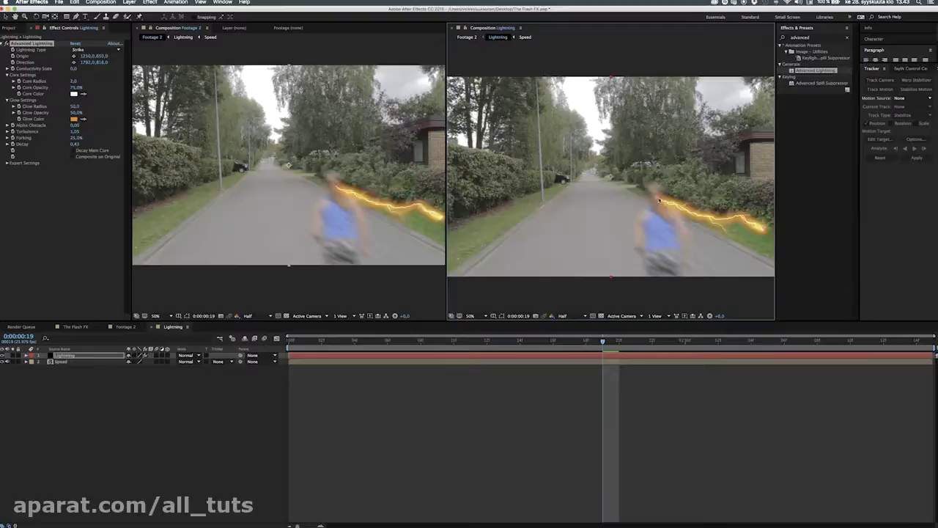
{"action": "key", "text": "alt+bracketleft"}
Keyframe the bolt's origin at about 1216, 640 on frame 19 and 1004, 600 on frame 20, following the runner through frame 22.
{"action": "left_click", "coordinate": [544, 384]}
{"action": "left_click", "coordinate": [636, 218]}
{"action": "key", "text": "u"}
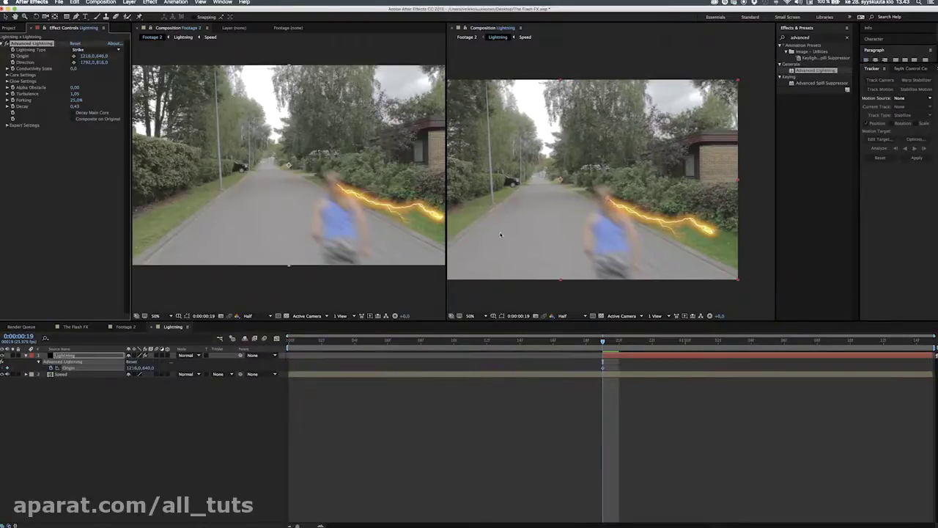
{"action": "key", "text": "Page_Down"}
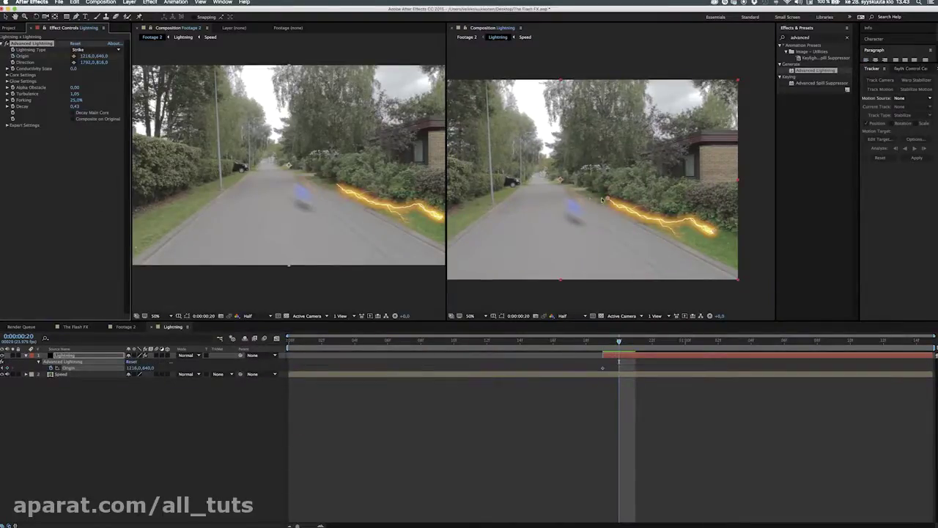
{"action": "left_click_drag", "start_coordinate": [607, 199], "coordinate": [570, 193]}
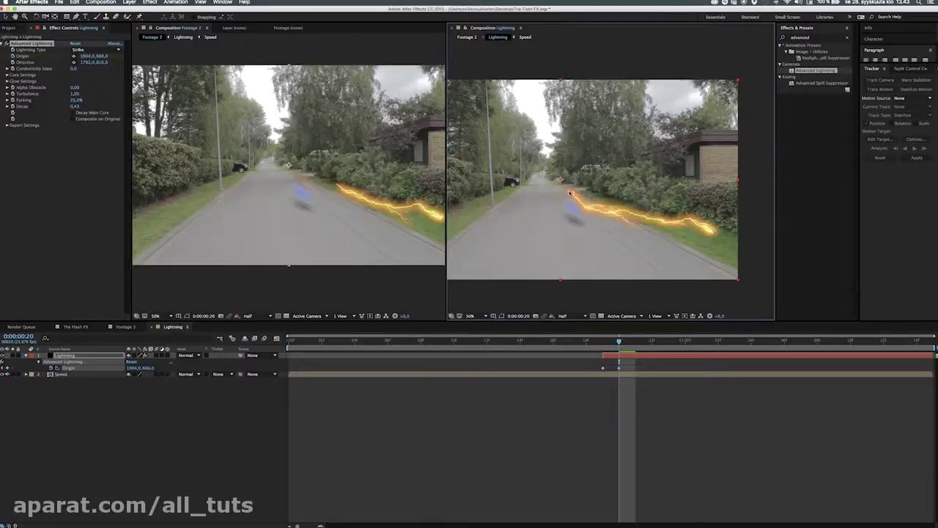
{"action": "key", "text": "Page_Down"}
{"action": "key", "text": "period"}
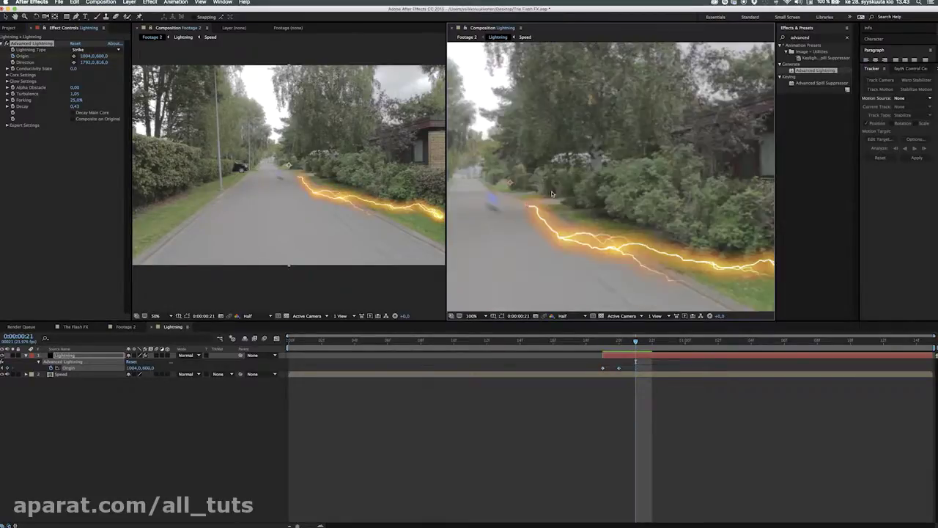
{"action": "left_click_drag", "start_coordinate": [493, 195], "coordinate": [477, 186]}
{"action": "key", "text": "Page_Down"}
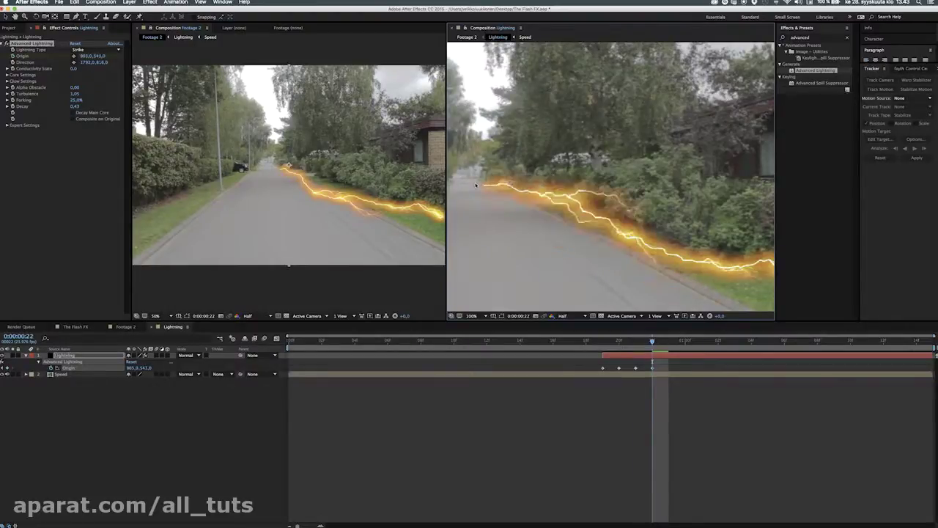
Split the lightning layer at frame 23 and delete the part after it.
{"action": "key", "text": "Page_Down"}
{"action": "key", "text": "super+shift+d"}
{"action": "key", "text": "Delete"}
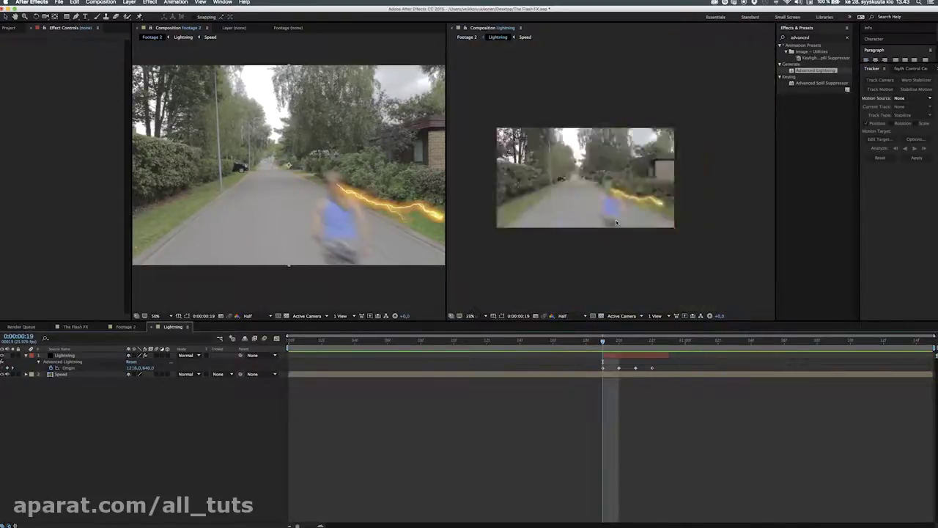
Adjust the first bolt's points over frames 20 to 22 so it follows the runner, and preview the animation.
{"action": "scroll", "coordinate": [573, 192], "scroll_direction": "up", "scroll_amount": 1}
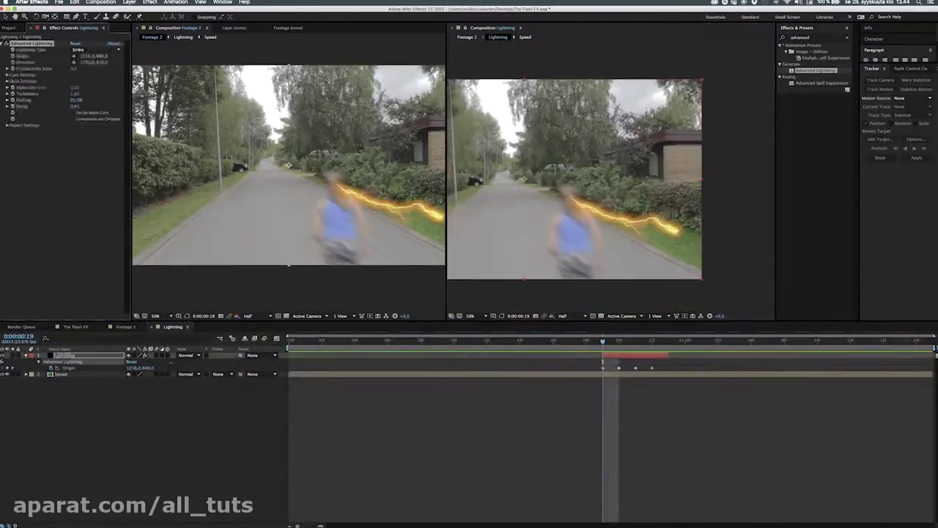
{"action": "key", "text": "Page_Down"}
{"action": "left_click_drag", "start_coordinate": [574, 192], "coordinate": [532, 181]}
{"action": "key", "text": "Page_Down"}
{"action": "key", "text": "Page_Down"}
{"action": "left_click_drag", "start_coordinate": [651, 341], "coordinate": [604, 350]}
{"action": "key", "text": "space"}
Duplicate the bolt and place the copy's origin at about 1144, 748 and its direction point at about 1868, 966.
{"action": "key", "text": "super+d"}
{"action": "left_click", "coordinate": [31, 43]}
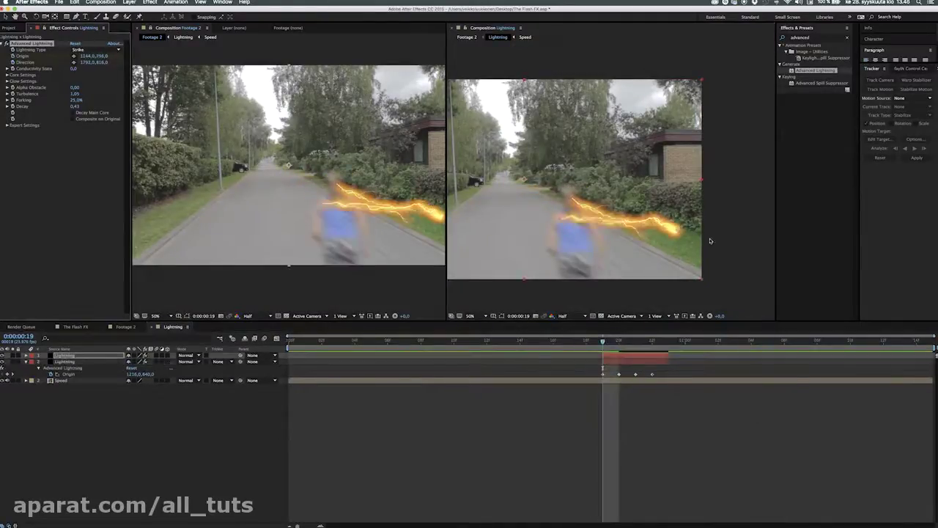
{"action": "left_click_drag", "start_coordinate": [678, 230], "coordinate": [695, 255]}
Move the second bolt's origin along the runner's path frame by frame from frame 20 to 22.
{"action": "key", "text": "u"}
{"action": "key", "text": "Page_Down"}
{"action": "left_click_drag", "start_coordinate": [571, 198], "coordinate": [515, 184]}
{"action": "key", "text": "Page_Down"}
{"action": "scroll", "coordinate": [515, 183], "scroll_direction": "up", "scroll_amount": 1}
{"action": "key", "text": "Page_Down"}
{"action": "key", "text": "Page_Down"}
{"action": "left_click_drag", "start_coordinate": [668, 342], "coordinate": [603, 342]}
Animate the second bolt's direction point down the road after the runner over frames 20 to 22, and preview it.
{"action": "key", "text": "Page_Down"}
{"action": "left_click_drag", "start_coordinate": [673, 224], "coordinate": [511, 161]}
{"action": "key", "text": "Page_Down"}
{"action": "key", "text": "Page_Down"}
{"action": "left_click_drag", "start_coordinate": [652, 342], "coordinate": [602, 341]}
{"action": "key", "text": "space"}
{"action": "key", "text": "space"}
{"action": "key", "text": "space"}
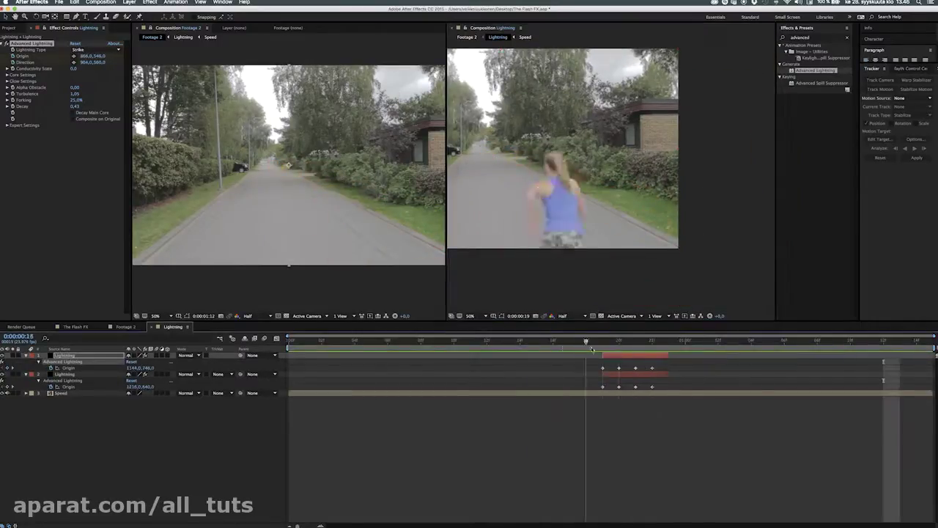
{"action": "key", "text": "space"}
Duplicate the top lightning layer at frame 19 and change the copy's glow color to red-orange.
{"action": "left_click", "coordinate": [618, 356]}
{"action": "key", "text": "super+d"}
{"action": "key", "text": "Page_Up"}
{"action": "key", "text": "Page_Up"}
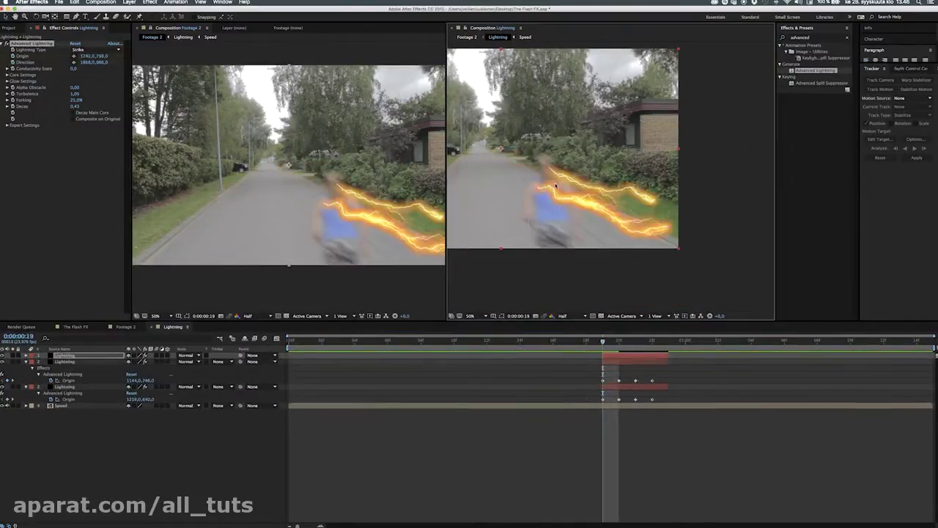
{"action": "mouse_move", "coordinate": [7, 85]}
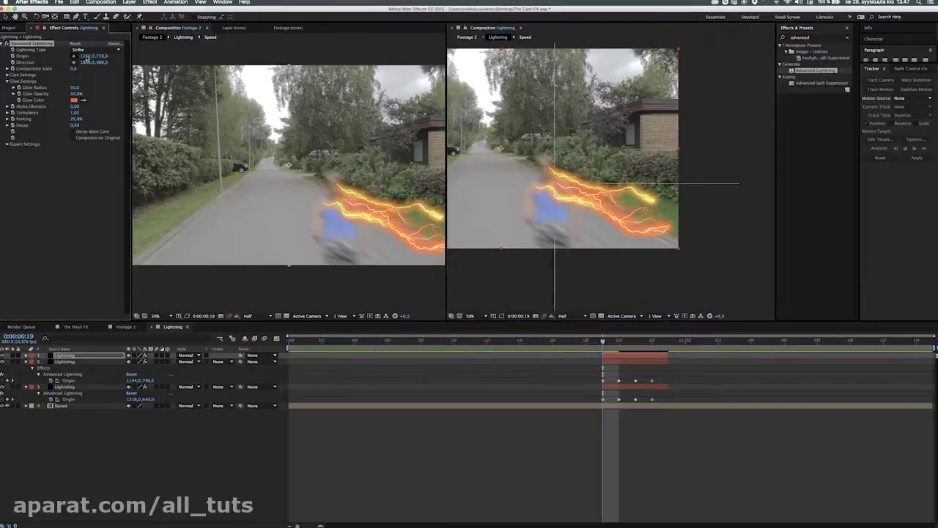
Animate the red-orange bolt's origin and direction frame by frame to follow the runner, and check the frames.
{"action": "key", "text": "Page_Down"}
{"action": "scroll", "coordinate": [488, 130], "scroll_direction": "up", "scroll_amount": 3}
{"action": "key", "text": "Page_Down"}
{"action": "key", "text": "Page_Down"}
{"action": "key", "text": "Page_Down"}
{"action": "scroll", "coordinate": [557, 209], "scroll_direction": "down", "scroll_amount": 3}
{"action": "key", "text": "Page_Up"}
{"action": "key", "text": "Page_Up"}
{"action": "key", "text": "Page_Up"}
{"action": "key", "text": "Page_Up"}
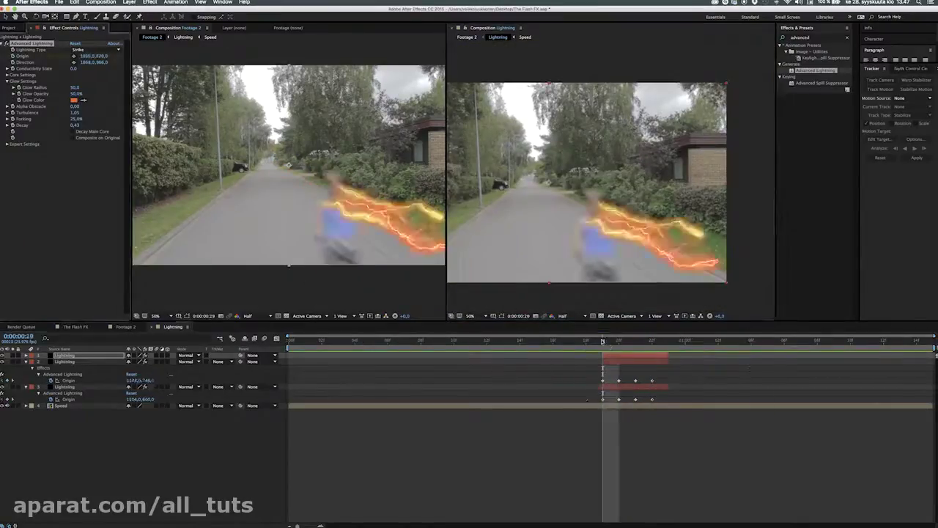
{"action": "key", "text": "Page_Down"}
{"action": "key", "text": "Page_Down"}
{"action": "key", "text": "Page_Up"}
{"action": "key", "text": "Page_Up"}
{"action": "key", "text": "Page_Up"}
{"action": "key", "text": "Page_Up"}
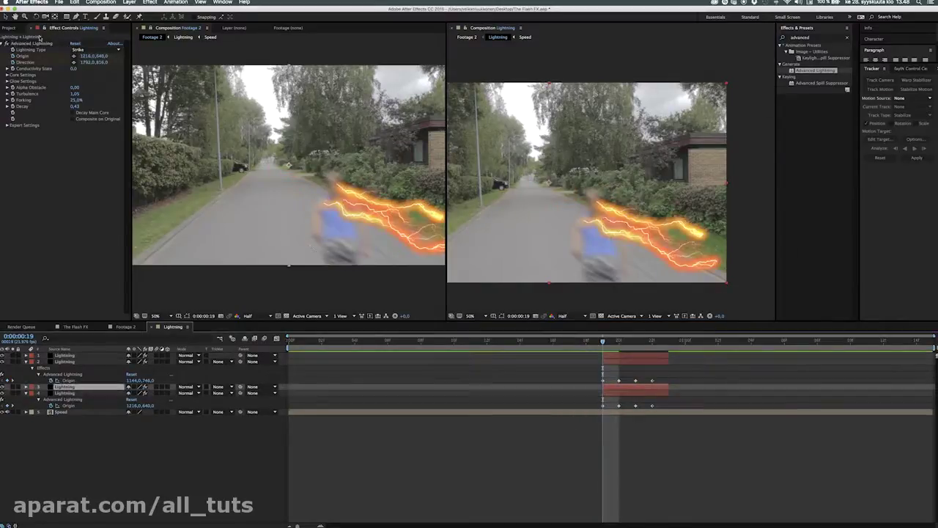
Place the fourth bolt's origin at about 1152, 882 and direction at about 1734, 1046, and enable keyframing for both.
{"action": "left_click", "coordinate": [32, 43]}
{"action": "left_click_drag", "start_coordinate": [597, 200], "coordinate": [557, 189]}
{"action": "left_click", "coordinate": [13, 55]}
{"action": "left_click", "coordinate": [12, 62]}
{"action": "key", "text": "u"}
Move the fourth bolt's origin and direction points along the runner's path over frames 20 to 22, and preview.
{"action": "key", "text": "Page_Down"}
{"action": "left_click_drag", "start_coordinate": [693, 274], "coordinate": [546, 186]}
{"action": "key", "text": "Page_Down"}
{"action": "left_click_drag", "start_coordinate": [593, 207], "coordinate": [548, 191]}
{"action": "key", "text": "Page_Down"}
{"action": "left_click_drag", "start_coordinate": [652, 341], "coordinate": [589, 341]}
{"action": "key", "text": "space"}
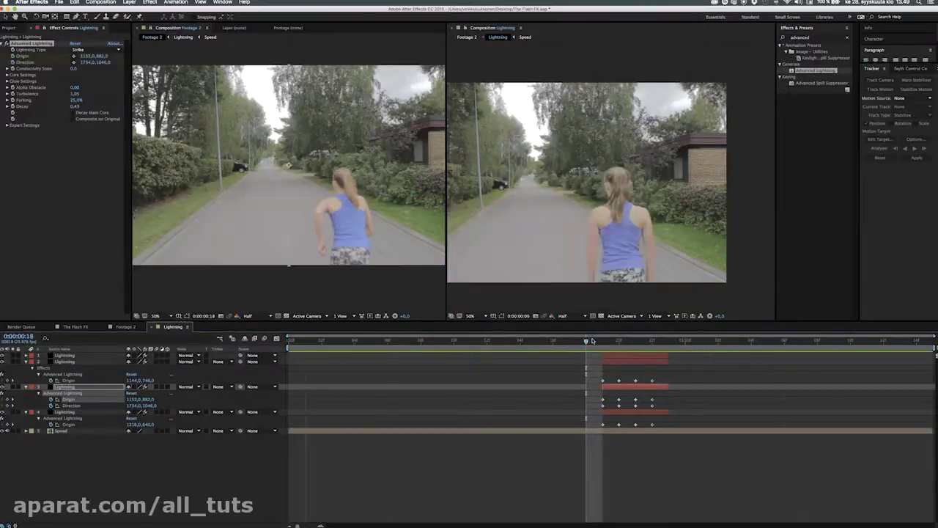
Fade the top bolt by keyframing its Glow Opacity from frame 21 to 0% at frame 23.
{"action": "double_click", "coordinate": [71, 387]}
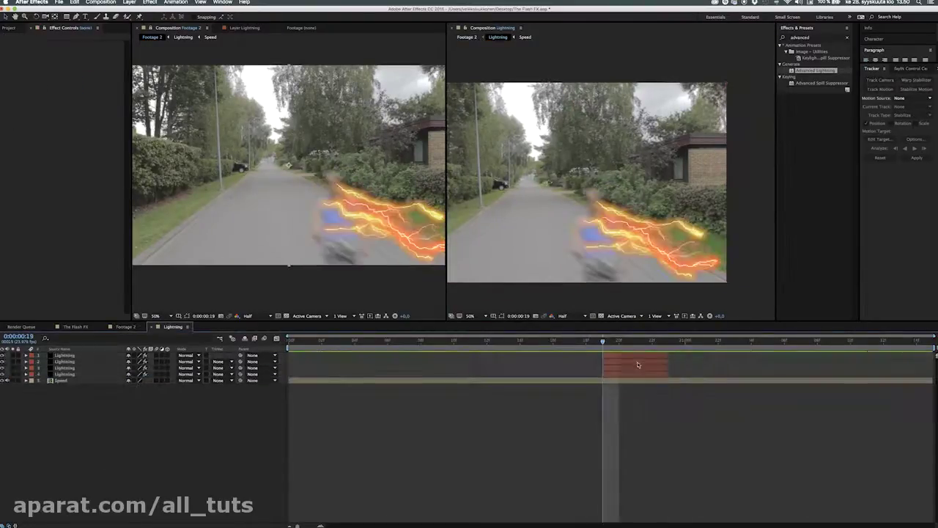
{"action": "key", "text": "Page_Down"}
{"action": "key", "text": "Page_Down"}
{"action": "key", "text": "Page_Down"}
{"action": "key", "text": "Page_Down"}
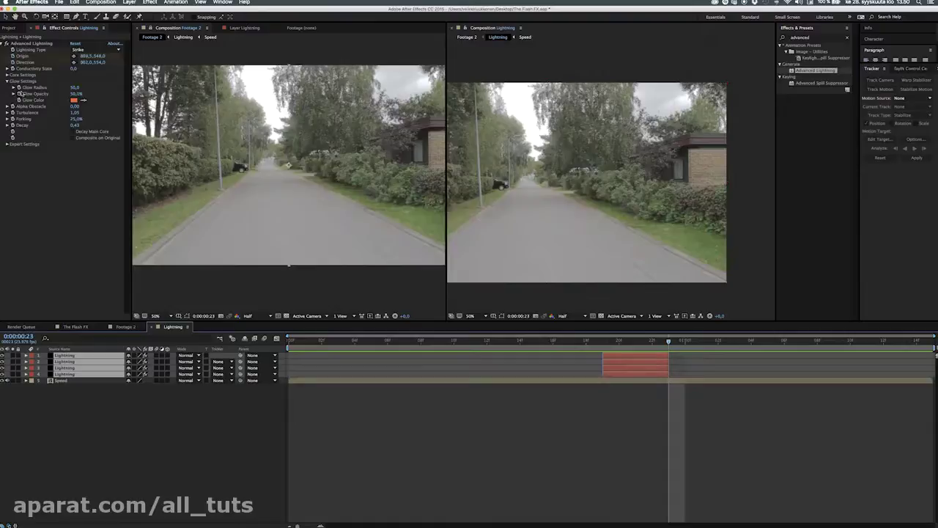
{"action": "key", "text": "u"}
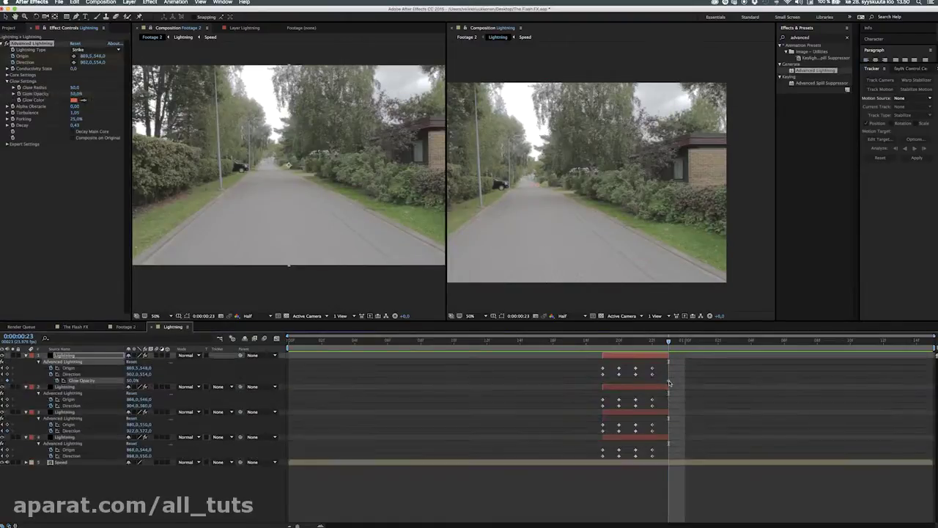
{"action": "key", "text": "ctrl+Down"}
{"action": "key", "text": "ctrl+Down"}
{"action": "key", "text": "ctrl+Down"}
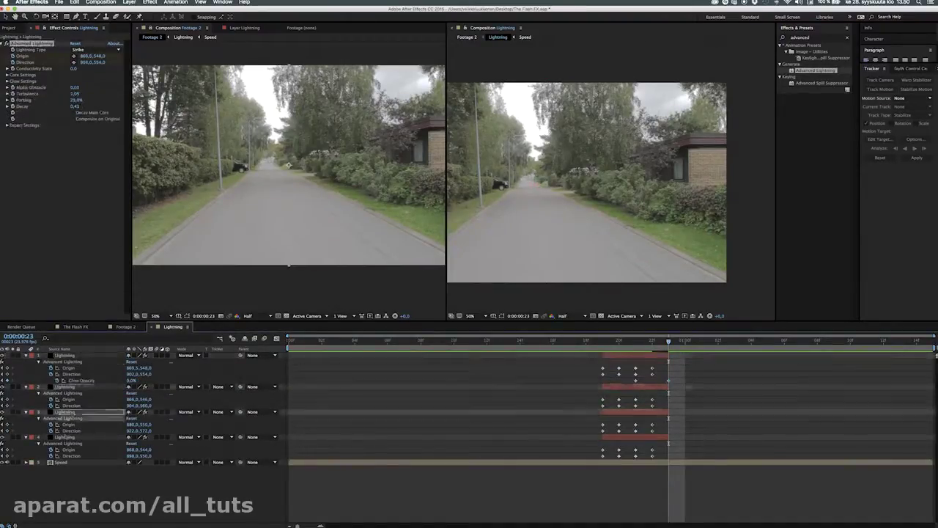
Keyframe a Glow Opacity fade-out on the other three bolts and collapse the layers' properties.
{"action": "left_click", "coordinate": [597, 342]}
{"action": "key", "text": "Page_Down"}
{"action": "key", "text": "Page_Down"}
{"action": "key", "text": "Page_Down"}
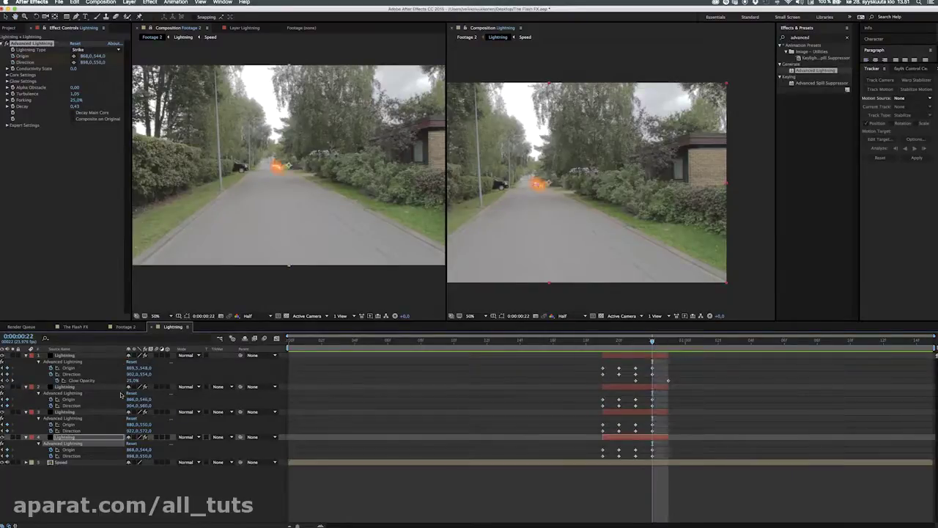
{"action": "key", "text": "ctrl+Up"}
{"action": "key", "text": "ctrl+Up"}
{"action": "key", "text": "u"}
{"action": "key", "text": "u"}
{"action": "key", "text": "ctrl+Down"}
{"action": "key", "text": "u"}
{"action": "key", "text": "u"}
{"action": "key", "text": "ctrl+Down"}
{"action": "key", "text": "u"}
{"action": "key", "text": "u"}
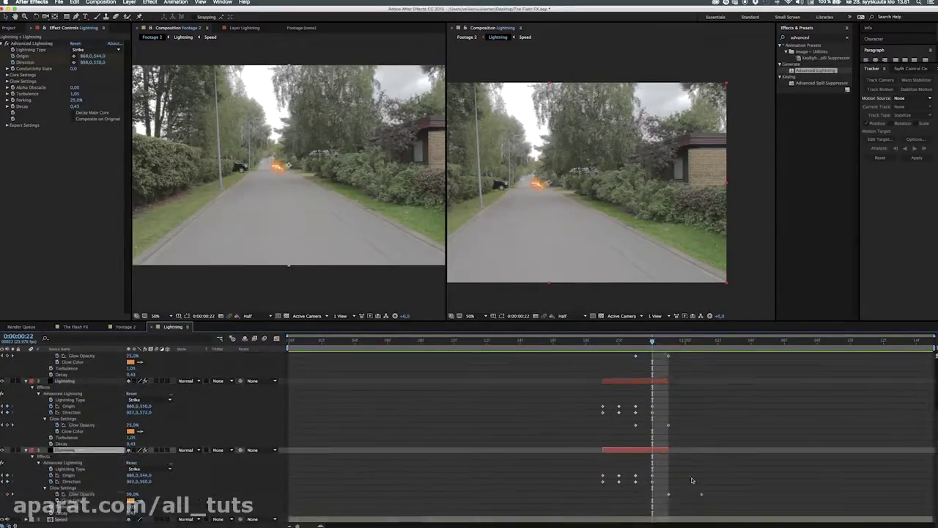
{"action": "key", "text": "ctrl+a"}
{"action": "key", "text": "u"}
Keyframe the top bolt's Core Radius at frame 22, reduce it to 1 at frame 23, and preview the lightning.
{"action": "left_click", "coordinate": [568, 342]}
{"action": "left_click_drag", "start_coordinate": [567, 342], "coordinate": [669, 342]}
{"action": "left_click", "coordinate": [64, 355]}
{"action": "left_click", "coordinate": [7, 75]}
{"action": "left_click", "coordinate": [19, 81]}
{"action": "key", "text": "u"}
{"action": "left_click", "coordinate": [73, 81]}
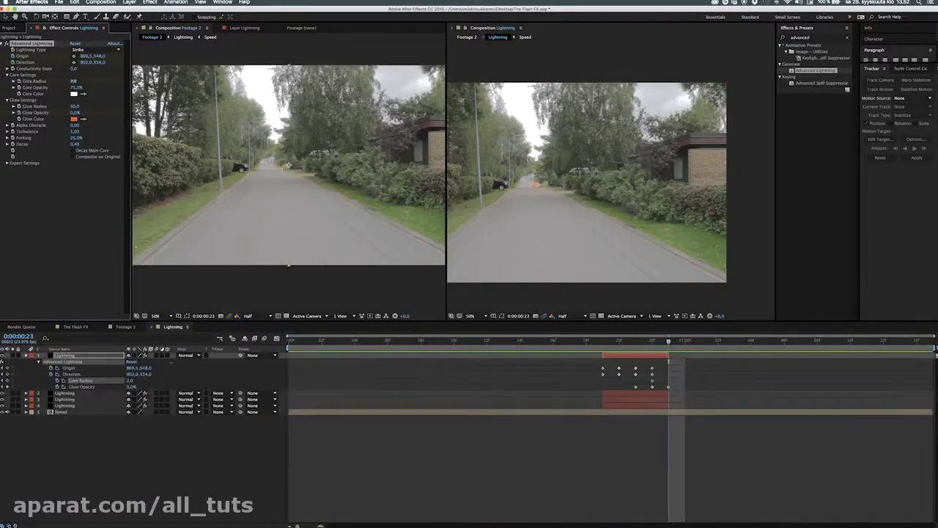
{"action": "left_click", "coordinate": [65, 406]}
{"action": "left_click", "coordinate": [594, 343]}
{"action": "key", "text": "space"}
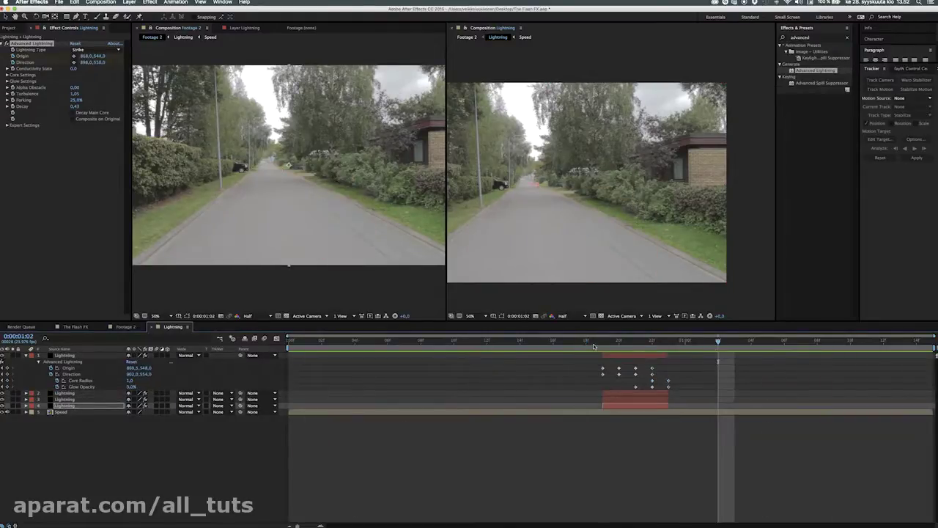
{"action": "key", "text": "u"}
Return to Footage 2 in a single composition viewer and preview it from the first frame.
{"action": "left_click", "coordinate": [125, 326]}
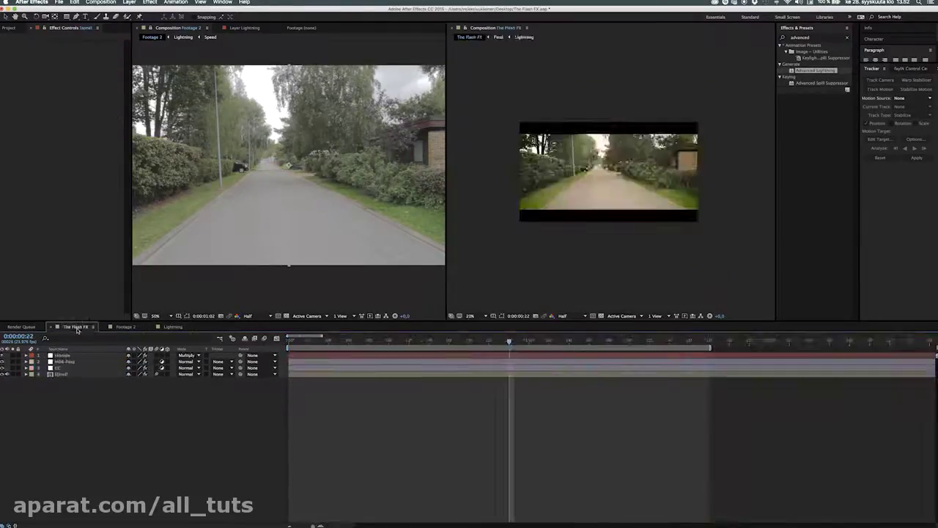
{"action": "left_click", "coordinate": [137, 28]}
{"action": "left_click_drag", "start_coordinate": [492, 29], "coordinate": [190, 29]}
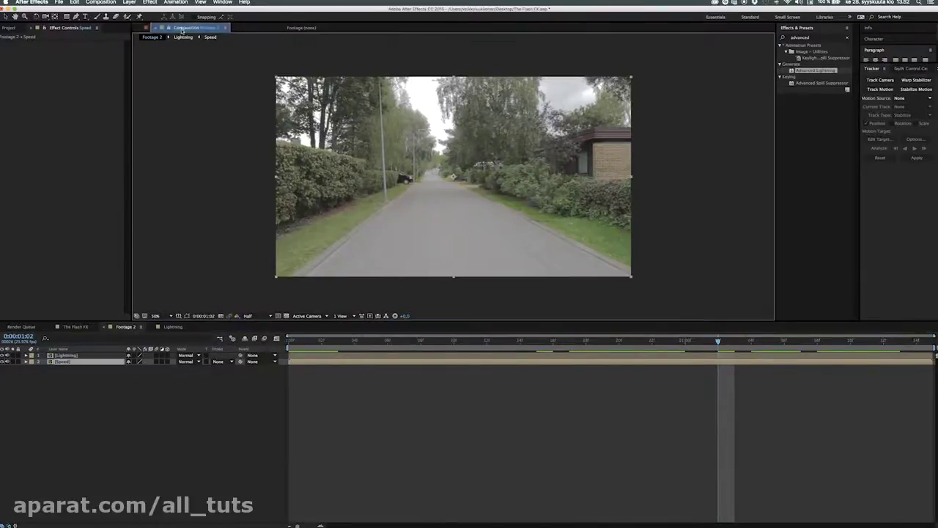
{"action": "left_click", "coordinate": [288, 341]}
{"action": "key", "text": "space"}
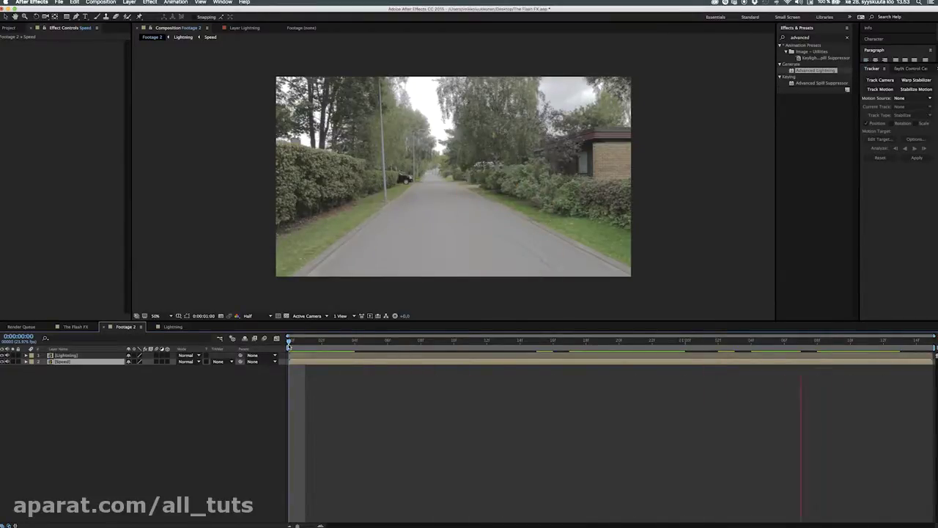
Place DustWave_6_0246.mov above the Speed layer in Footage 2 and apply a time stretch to it.
{"action": "left_click", "coordinate": [601, 341]}
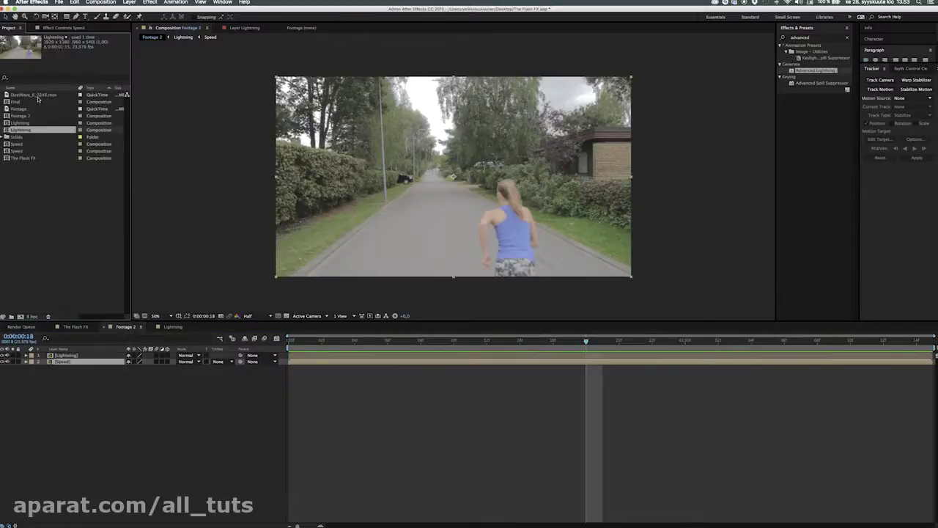
{"action": "left_click_drag", "start_coordinate": [29, 94], "coordinate": [82, 364]}
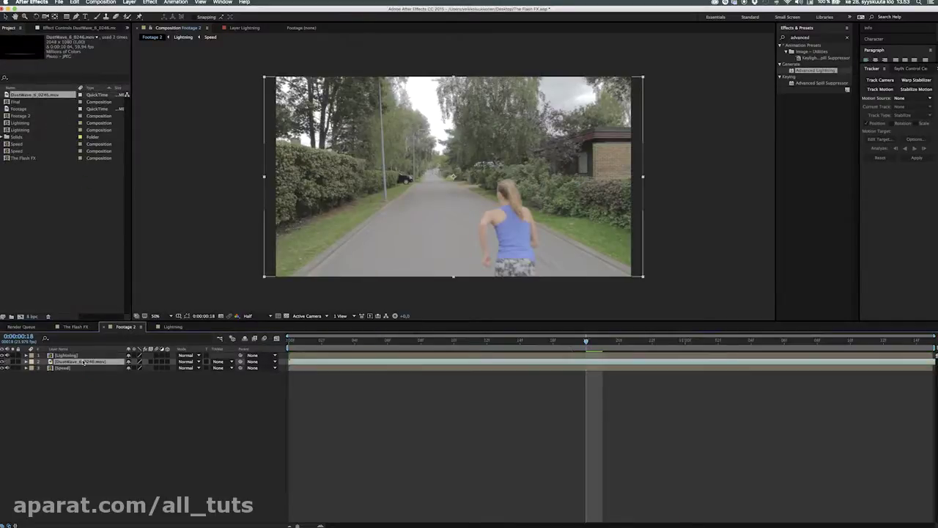
{"action": "right_click", "coordinate": [556, 362]}
{"action": "mouse_move", "coordinate": [579, 304]}
{"action": "left_click", "coordinate": [671, 318]}
{"action": "key", "text": "Return"}
Reposition the dust clip in time, place it above all other layers, and apply the Unmult effect to it.
{"action": "left_click_drag", "start_coordinate": [674, 362], "coordinate": [724, 362]}
{"action": "scroll", "coordinate": [537, 294], "scroll_direction": "down", "scroll_amount": 2}
{"action": "left_click_drag", "start_coordinate": [71, 363], "coordinate": [72, 353]}
{"action": "left_click", "coordinate": [819, 37]}
{"action": "type", "text": "unmult"}
{"action": "left_click_drag", "start_coordinate": [804, 52], "coordinate": [517, 356]}
Time-stretch the dust wave clip with a stretch factor of 50%.
{"action": "right_click", "coordinate": [516, 361]}
{"action": "mouse_move", "coordinate": [541, 304]}
{"action": "left_click", "coordinate": [630, 318]}
{"action": "type", "text": "50"}
{"action": "key", "text": "Return"}
Move the dust wave over the runner's starting spot, shift the clip to start at frame 18, and preview it.
{"action": "left_click_drag", "start_coordinate": [338, 342], "coordinate": [718, 341]}
{"action": "left_click_drag", "start_coordinate": [454, 195], "coordinate": [502, 222]}
{"action": "left_click_drag", "start_coordinate": [414, 342], "coordinate": [602, 342]}
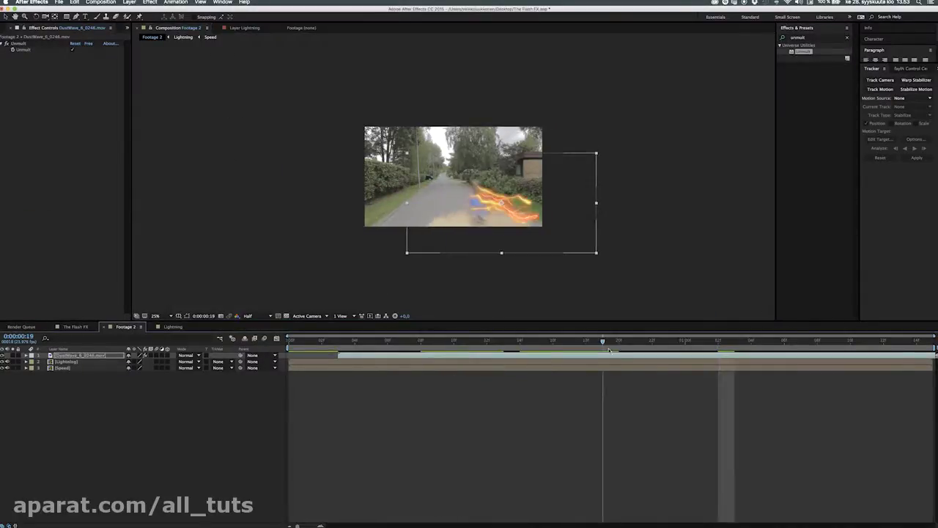
{"action": "left_click_drag", "start_coordinate": [541, 356], "coordinate": [789, 362]}
{"action": "key", "text": "space"}
{"action": "key", "text": "space"}
Enable time remapping on the dust wave clip and place its ending keyframe at 0:00:01:14.
{"action": "right_click", "coordinate": [641, 356]}
{"action": "mouse_move", "coordinate": [663, 304]}
{"action": "left_click", "coordinate": [766, 305]}
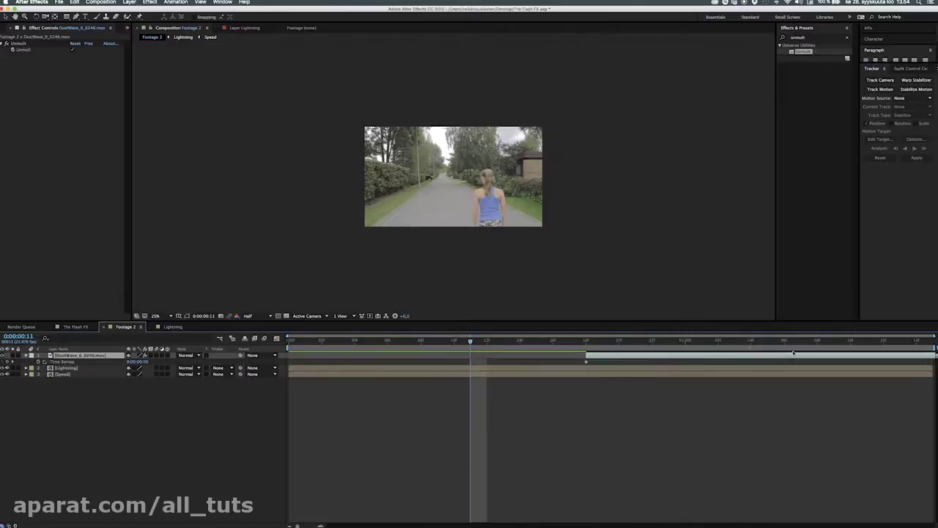
{"action": "left_click", "coordinate": [916, 341]}
{"action": "left_click", "coordinate": [8, 361]}
{"action": "left_click_drag", "start_coordinate": [934, 362], "coordinate": [916, 361]}
Scale the dust wave up slightly and shift it a little to the right and upward in the frame.
{"action": "key", "text": "s"}
{"action": "left_click_drag", "start_coordinate": [138, 361], "coordinate": [145, 361]}
{"action": "left_click_drag", "start_coordinate": [482, 226], "coordinate": [501, 221]}
Set the dust wave layer's opacity to 40%.
{"action": "key", "text": "t"}
{"action": "left_click", "coordinate": [131, 361]}
{"action": "type", "text": "40"}
{"action": "key", "text": "Return"}
Apply the Tint effect to the dust wave layer and set its Map White To color to DADADA.
{"action": "left_click", "coordinate": [804, 37]}
{"action": "type", "text": "tint"}
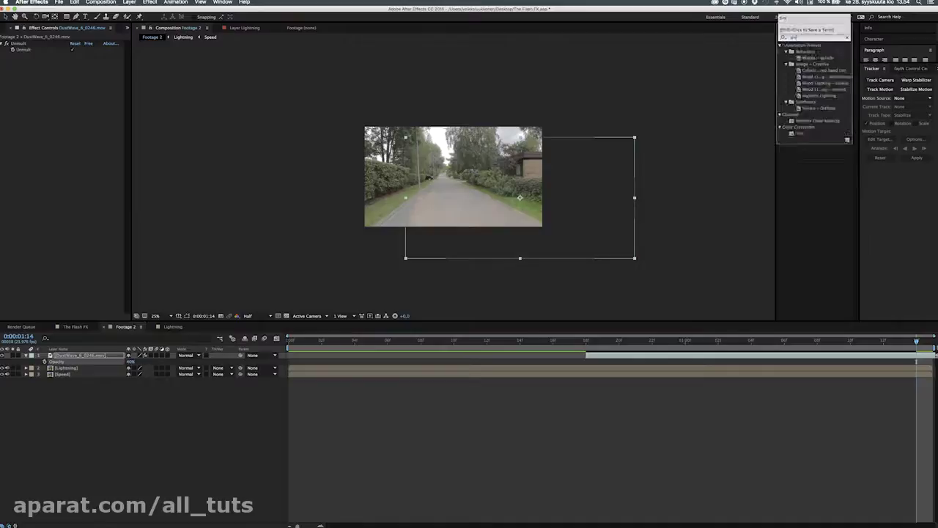
{"action": "double_click", "coordinate": [800, 71]}
{"action": "left_click", "coordinate": [462, 212]}
{"action": "left_click", "coordinate": [74, 69]}
{"action": "left_click", "coordinate": [324, 274]}
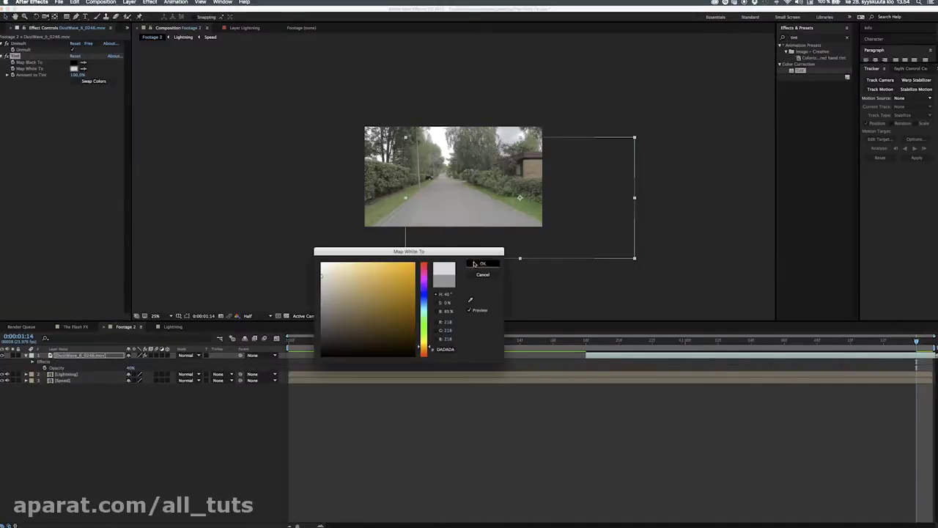
{"action": "left_click", "coordinate": [482, 264]}
Preview the tinted dust wave around frame 17, where the run begins.
{"action": "left_click", "coordinate": [554, 342]}
{"action": "key", "text": "space"}
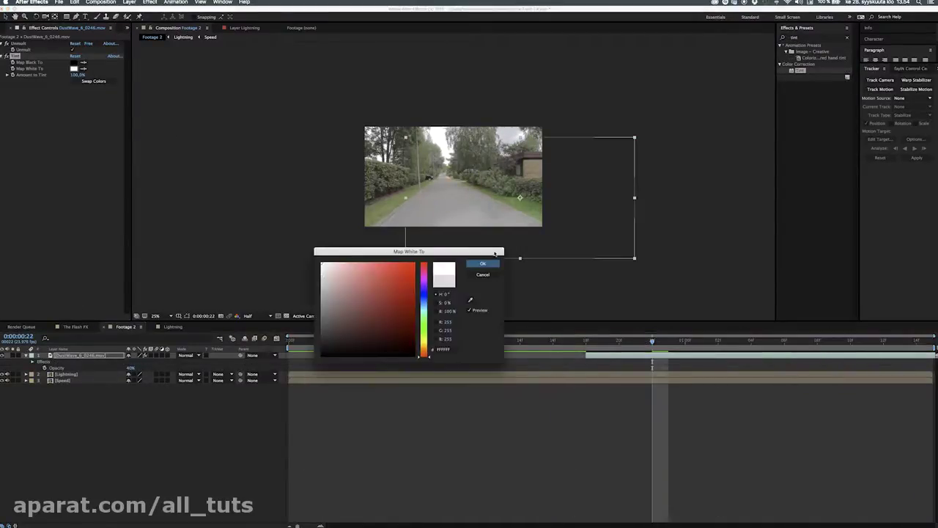
{"action": "left_click", "coordinate": [569, 345]}
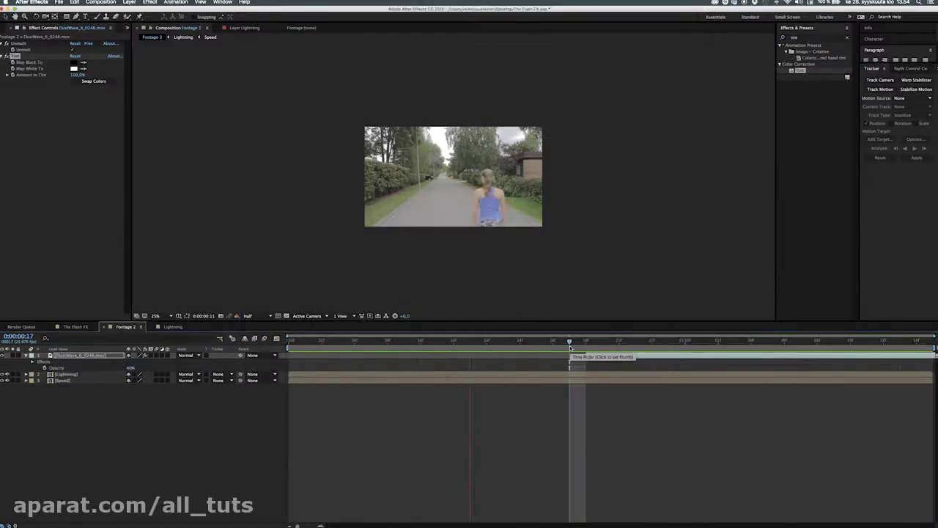
{"action": "key", "text": "period"}
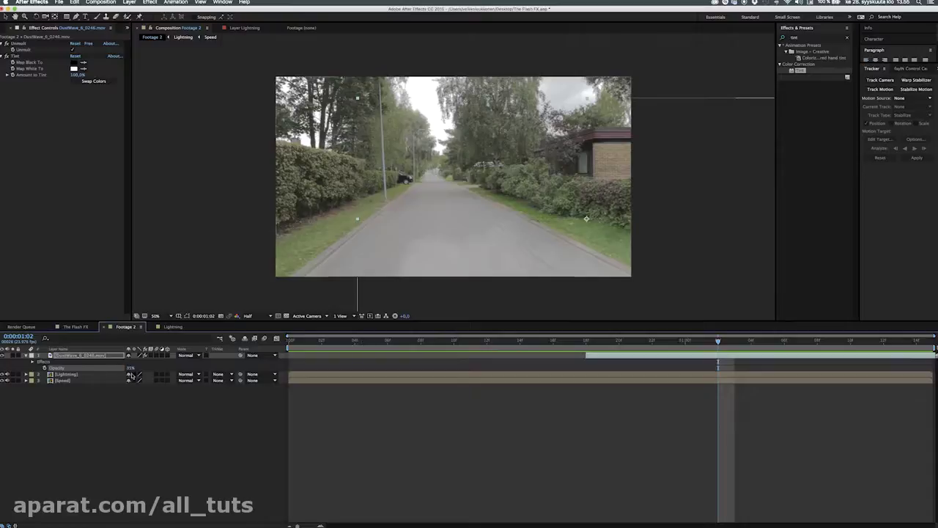
Collapse the dust layer's properties and pre-compose all three layers into a composition named Final.
{"action": "left_click", "coordinate": [26, 355]}
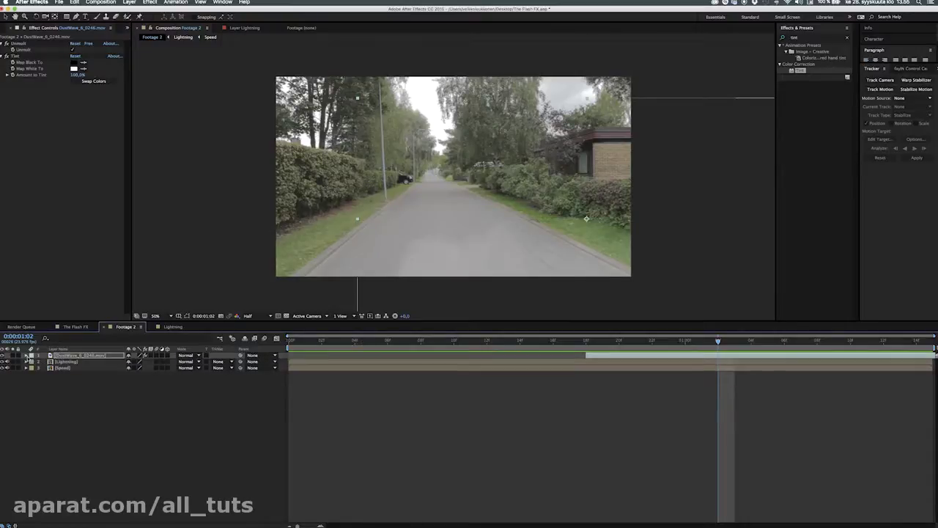
{"action": "left_click_drag", "start_coordinate": [60, 392], "coordinate": [95, 353]}
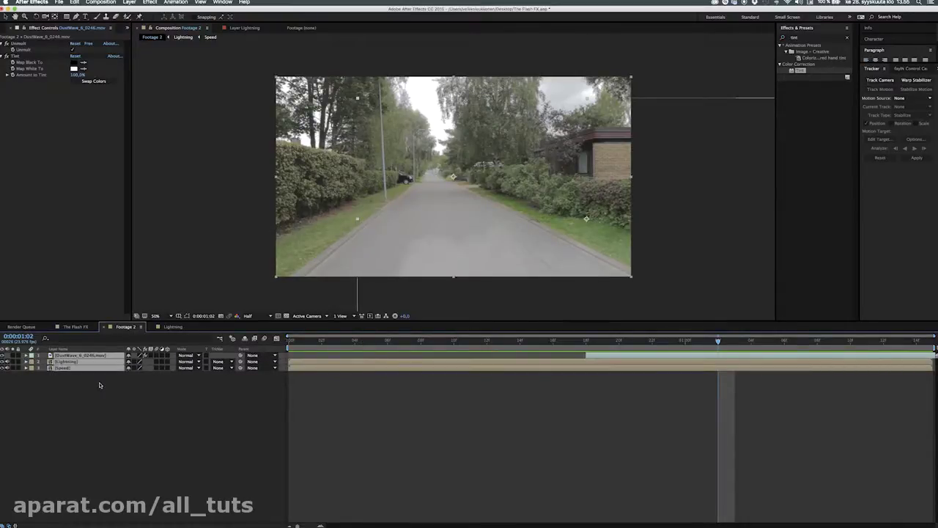
{"action": "key", "text": "super+shift+c"}
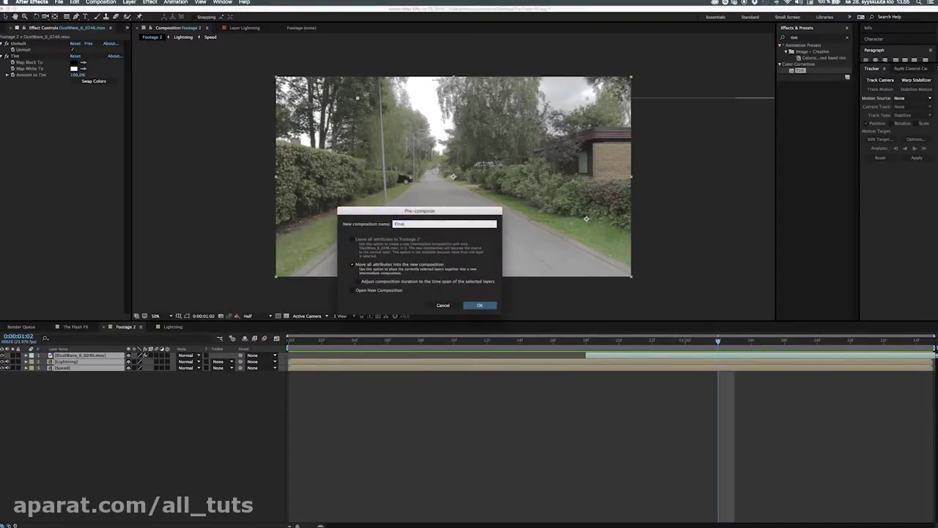
{"action": "key", "text": "Return"}
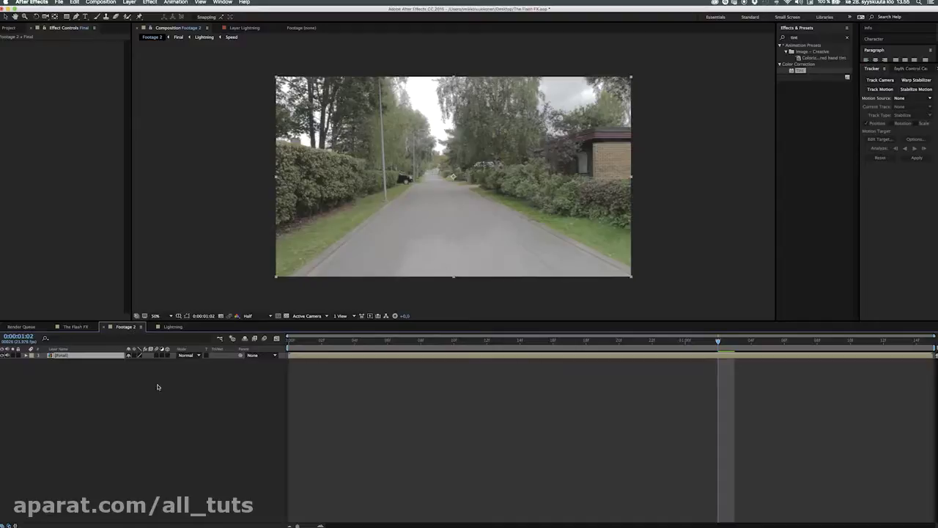
Apply two Slider Control effects to the Final layer.
{"action": "left_click", "coordinate": [75, 371]}
{"action": "left_click", "coordinate": [104, 356]}
{"action": "left_click", "coordinate": [812, 36]}
{"action": "type", "text": "slider"}
{"action": "left_click_drag", "start_coordinate": [809, 51], "coordinate": [521, 70]}
{"action": "key", "text": "Return"}
{"action": "left_click", "coordinate": [769, 49]}
{"action": "left_click_drag", "start_coordinate": [808, 51], "coordinate": [39, 63]}
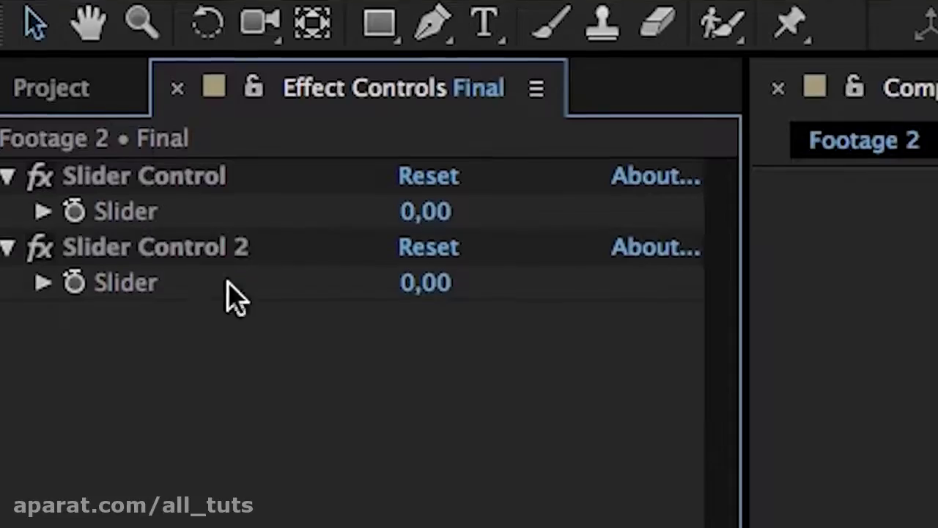
Rename the first slider effect to Intensity and the second to Size/Amount.
{"action": "left_click", "coordinate": [25, 43]}
{"action": "key", "text": "Return"}
{"action": "type", "text": "Intensity"}
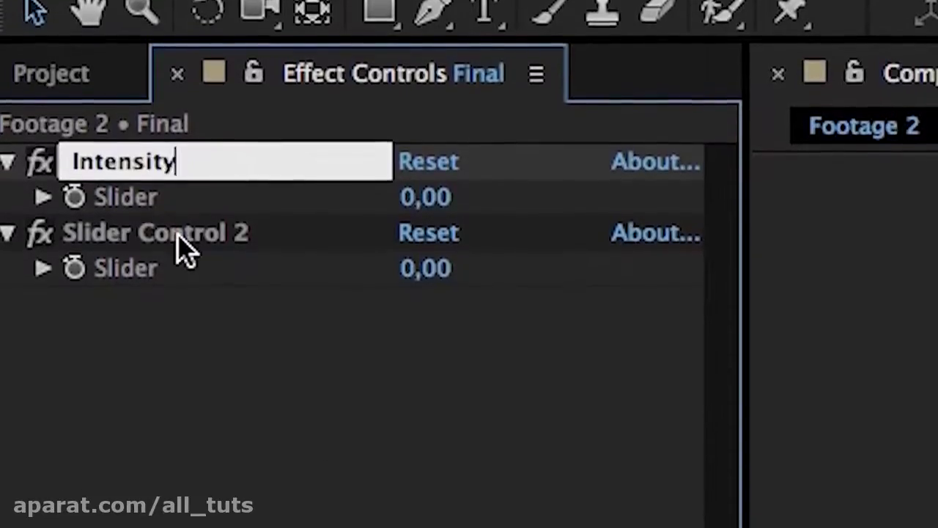
{"action": "left_click", "coordinate": [180, 248]}
{"action": "key", "text": "Return"}
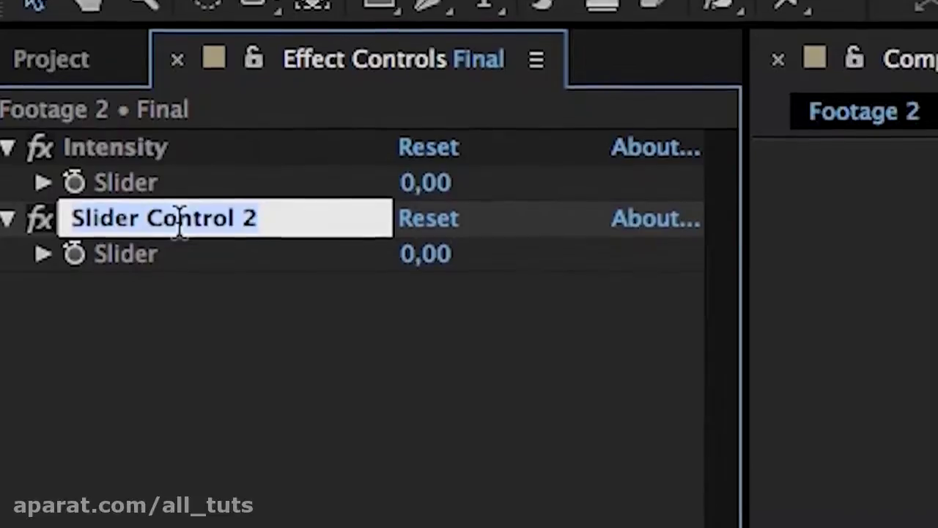
{"action": "type", "text": "Size/Amount"}
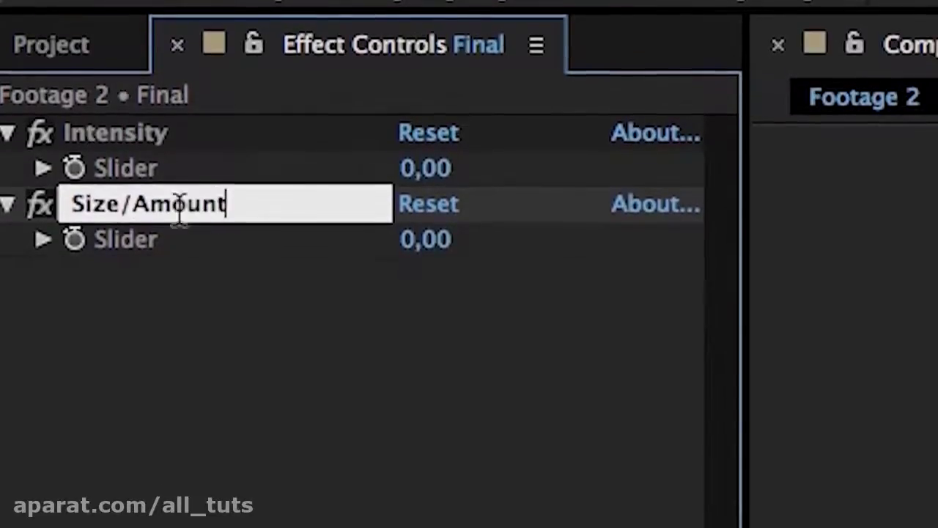
{"action": "key", "text": "Return"}
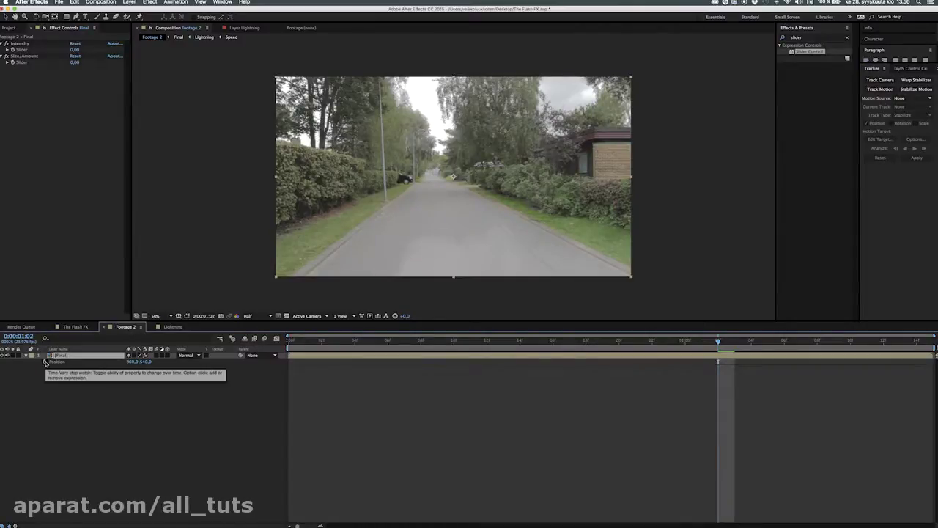
Give the Final layer's Position the expression wiggle(effect("Intensity")("Slider"),effect("Size/Amount")("Slider")).
{"action": "left_click", "coordinate": [45, 363], "text": "alt"}
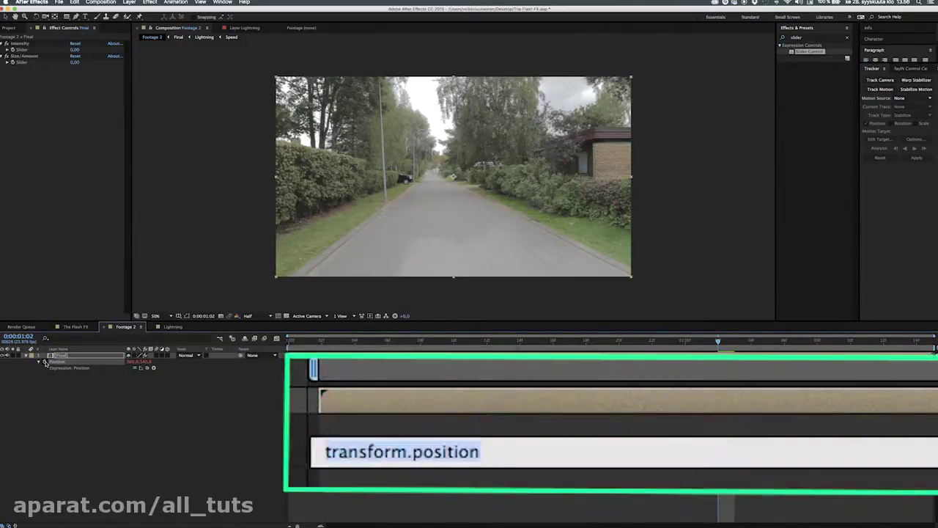
{"action": "type", "text": "wiggle("}
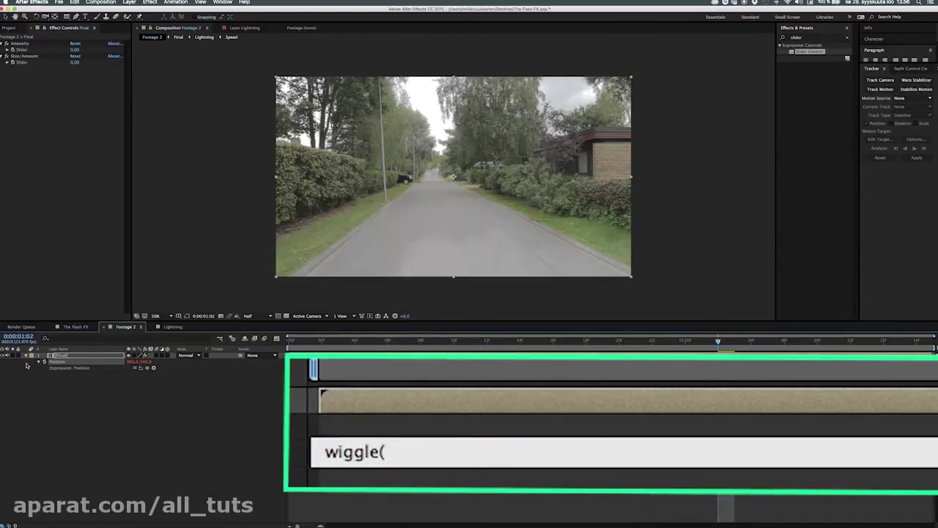
{"action": "left_click_drag", "start_coordinate": [149, 367], "coordinate": [116, 256]}
{"action": "left_click_drag", "start_coordinate": [81, 125], "coordinate": [24, 51]}
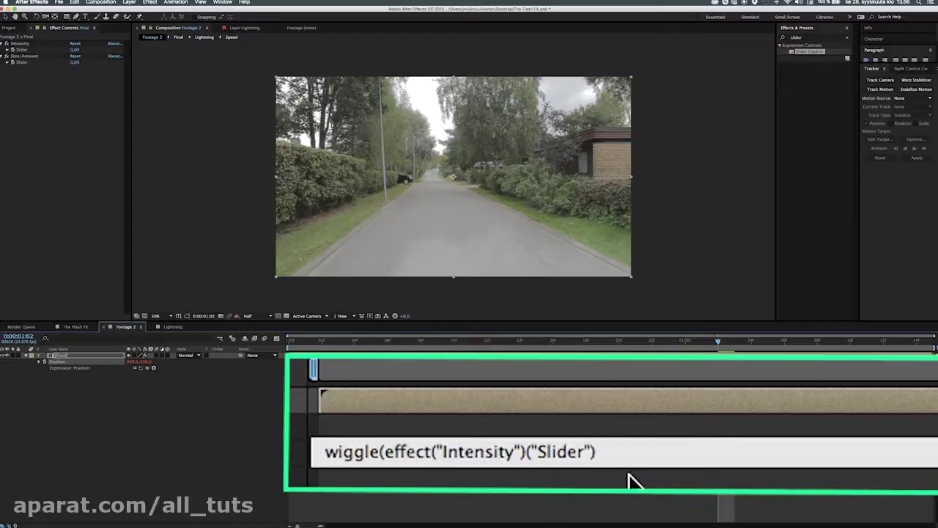
{"action": "type", "text": ","}
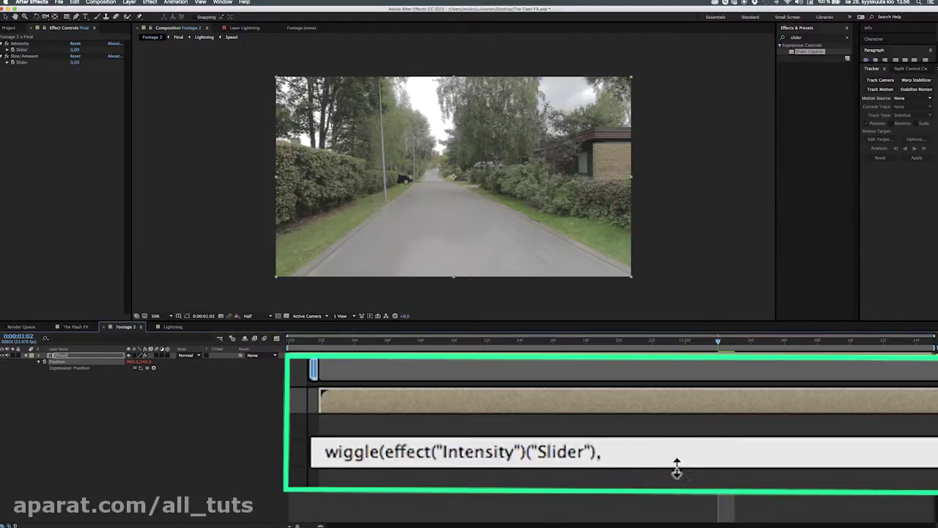
{"action": "left_click_drag", "start_coordinate": [147, 369], "coordinate": [23, 64]}
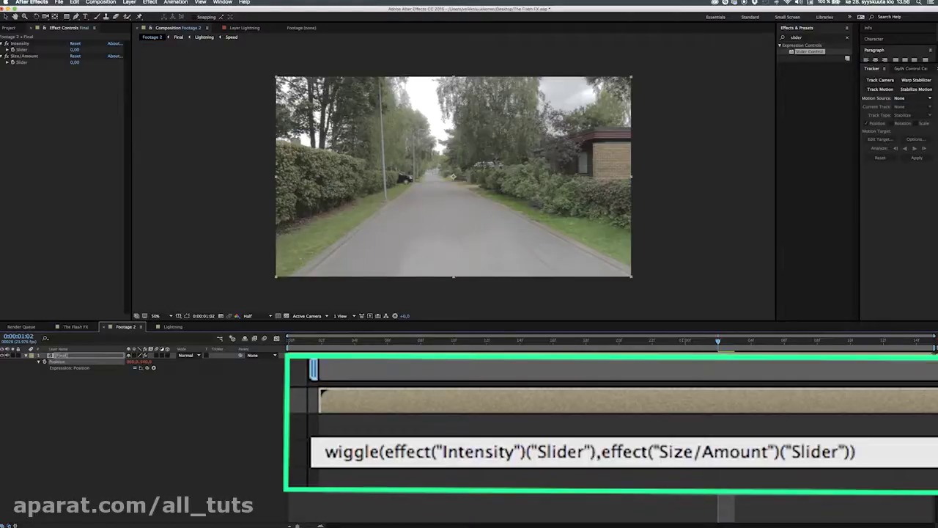
{"action": "left_click", "coordinate": [311, 402]}
Try the shake with Intensity at 47 and Size/Amount at 24, raise Size/Amount further, and reset both sliders.
{"action": "left_click_drag", "start_coordinate": [291, 342], "coordinate": [380, 348]}
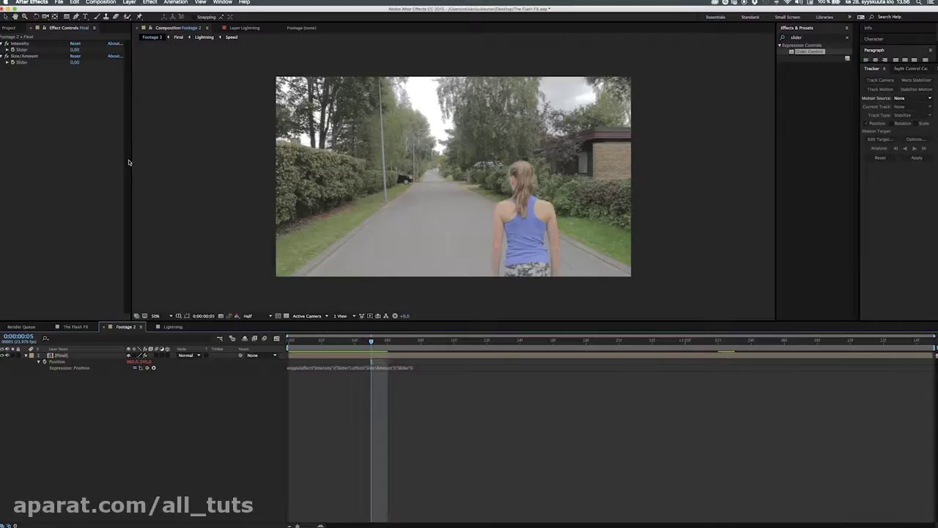
{"action": "left_click_drag", "start_coordinate": [76, 50], "coordinate": [103, 71]}
{"action": "key", "text": "space"}
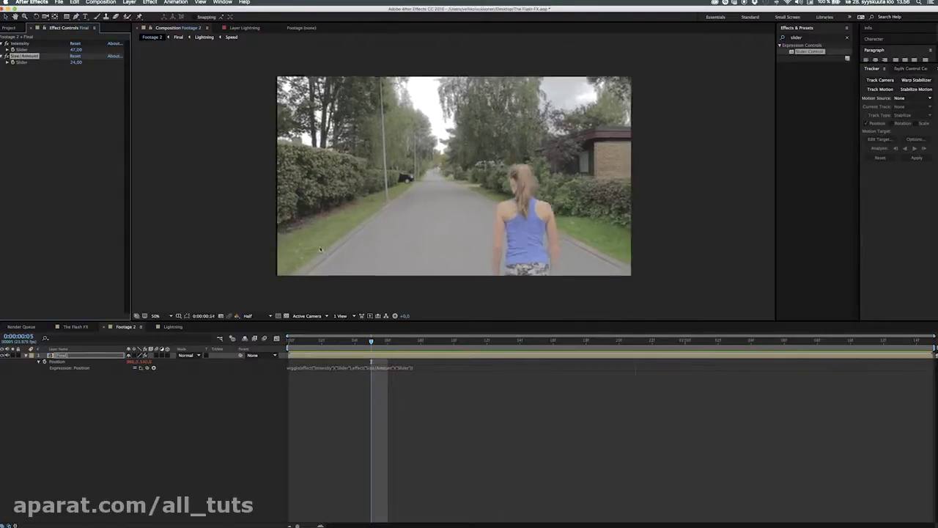
{"action": "mouse_move", "coordinate": [72, 65]}
{"action": "left_mouse_down"}
{"action": "mouse_move", "coordinate": [86, 73]}
{"action": "mouse_move", "coordinate": [78, 53]}
{"action": "mouse_move", "coordinate": [89, 64]}
{"action": "left_mouse_up"}
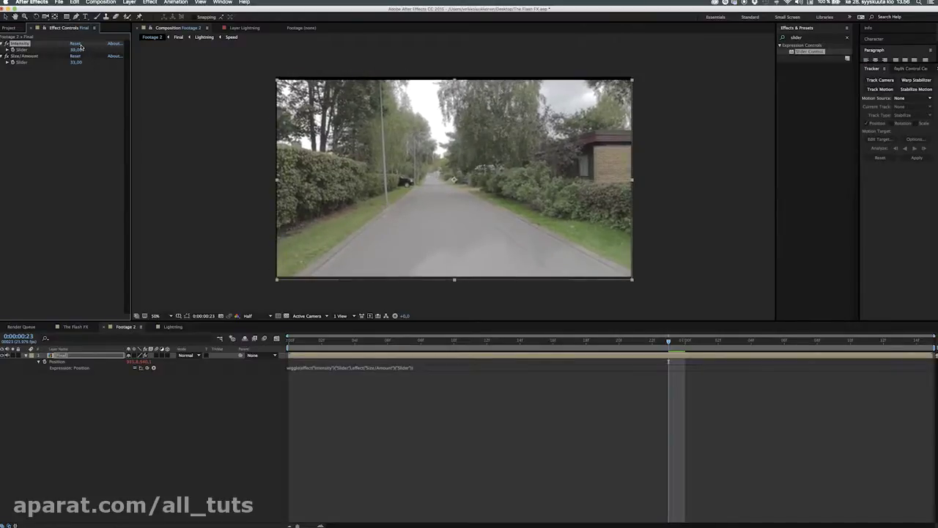
{"action": "left_click", "coordinate": [76, 43]}
{"action": "left_click", "coordinate": [75, 56]}
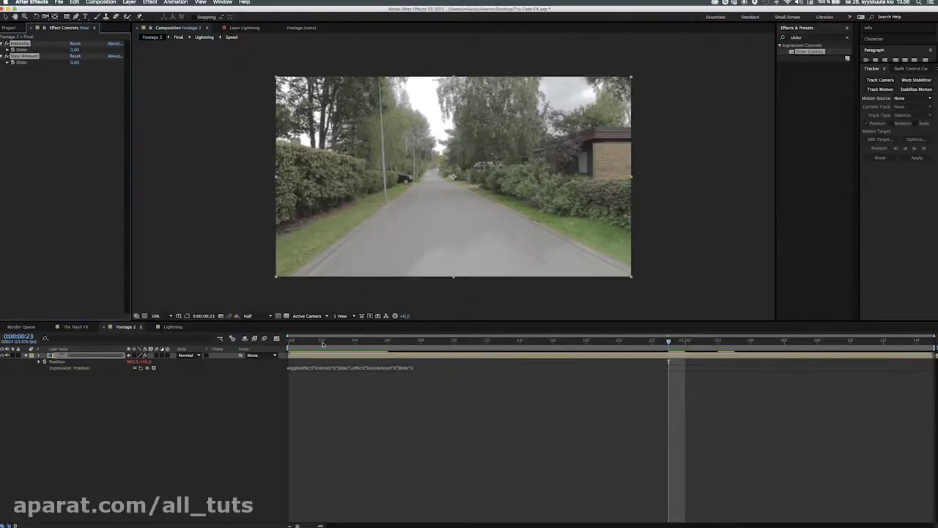
Set starting keyframes of 0 for the Intensity and Size/Amount sliders at frame 19 and reveal the effects' properties on the layer.
{"action": "left_click_drag", "start_coordinate": [303, 348], "coordinate": [606, 355]}
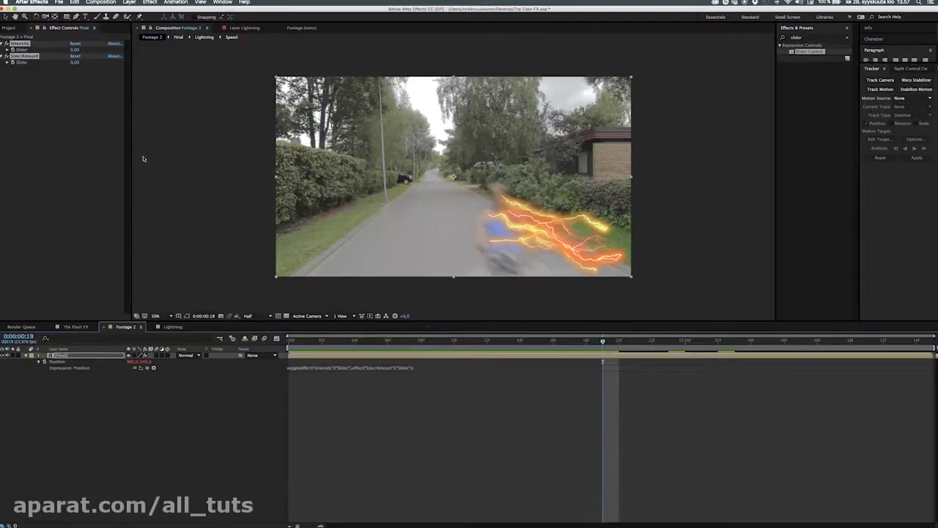
{"action": "left_click", "coordinate": [14, 49]}
{"action": "left_click", "coordinate": [13, 63]}
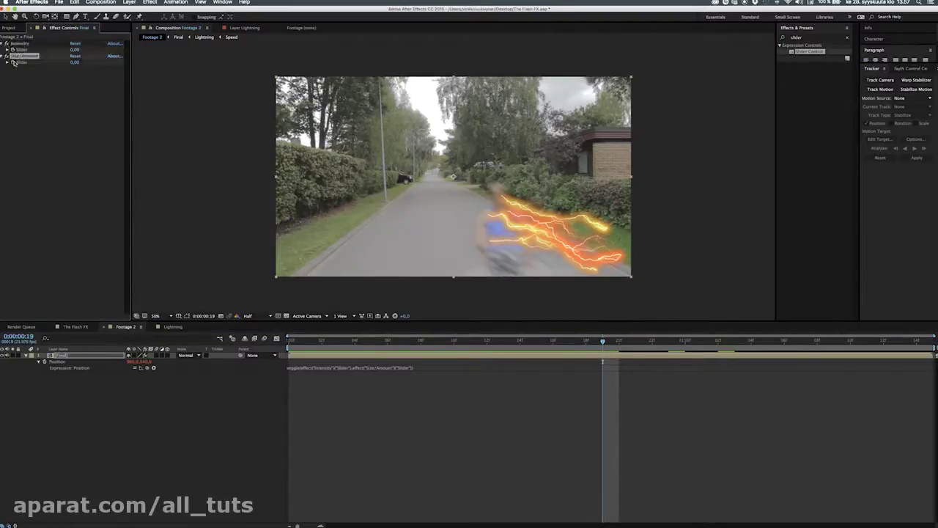
{"action": "key", "text": "e"}
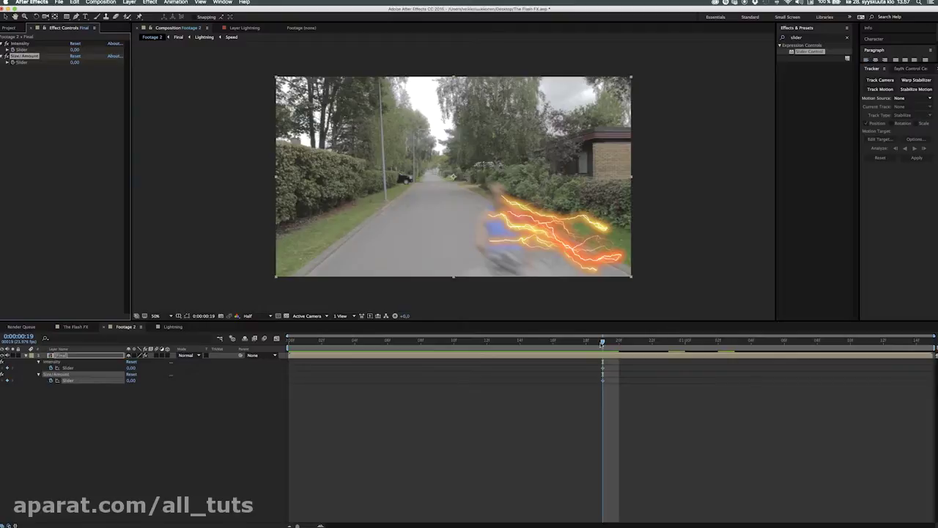
At frame 21, keyframe Intensity at 10 and Size/Amount at 30.
{"action": "key", "text": "Page_Down"}
{"action": "key", "text": "Page_Down"}
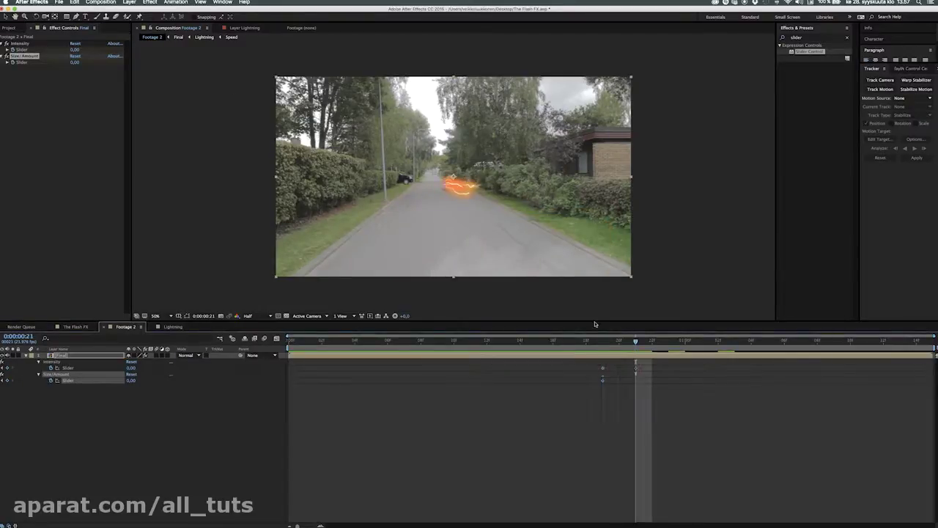
{"action": "left_click", "coordinate": [74, 49]}
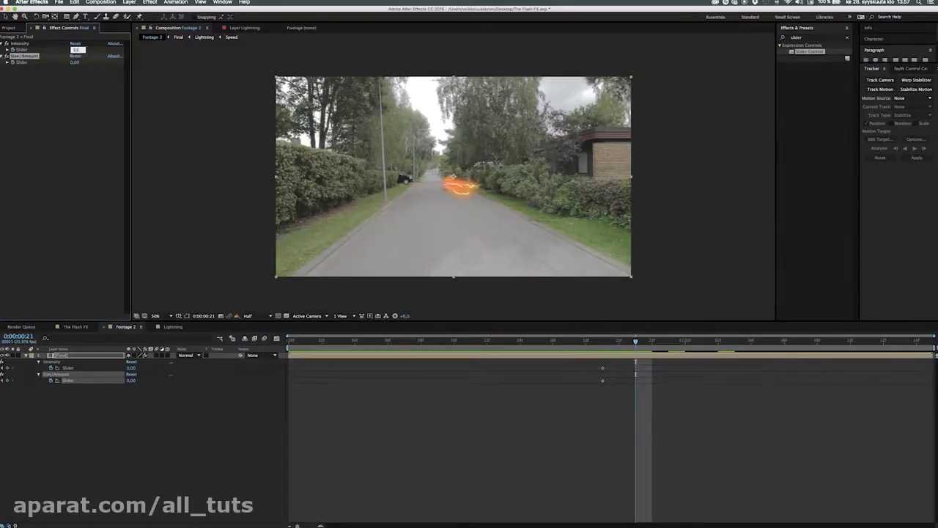
{"action": "type", "text": "10"}
{"action": "key", "text": "Return"}
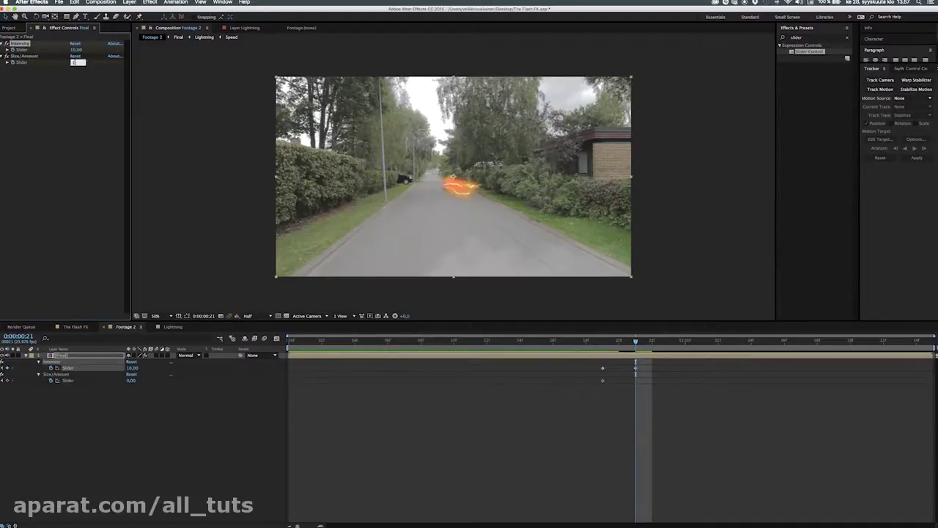
{"action": "type", "text": "30"}
{"action": "key", "text": "Return"}
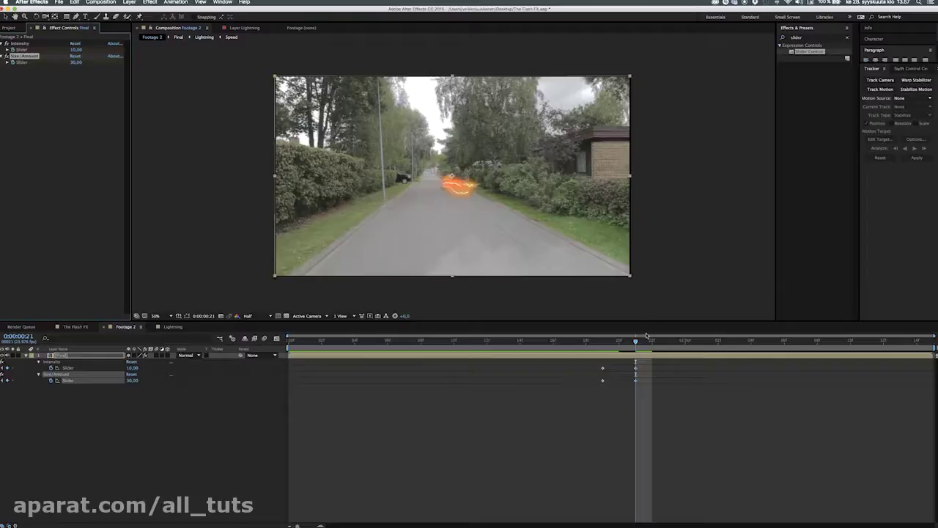
At 0:00:01:04, keyframe the Size/Amount slider at 0.
{"action": "left_click", "coordinate": [751, 341]}
{"action": "left_click", "coordinate": [77, 62]}
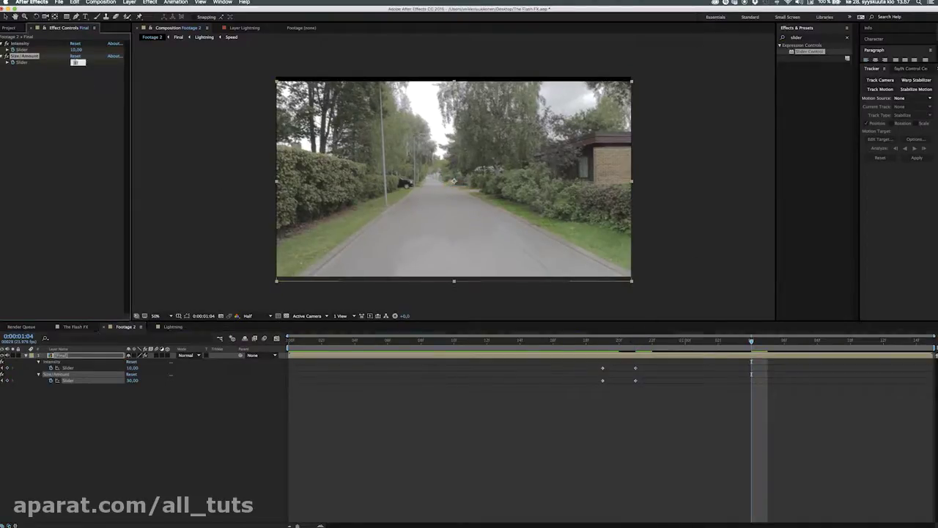
{"action": "type", "text": "0"}
{"action": "key", "text": "Return"}
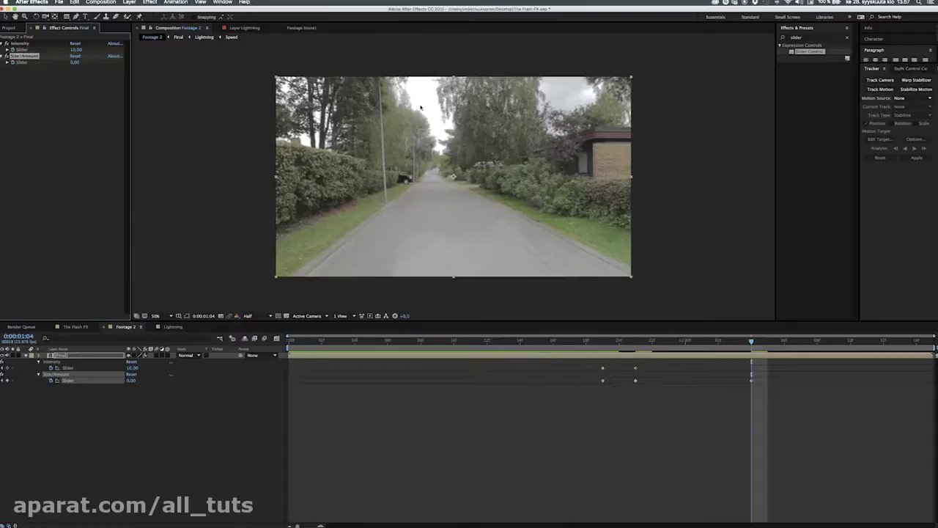
Preview the shake, move the peak Size/Amount keyframe one frame earlier to frame 20, and preview again.
{"action": "left_click", "coordinate": [593, 343]}
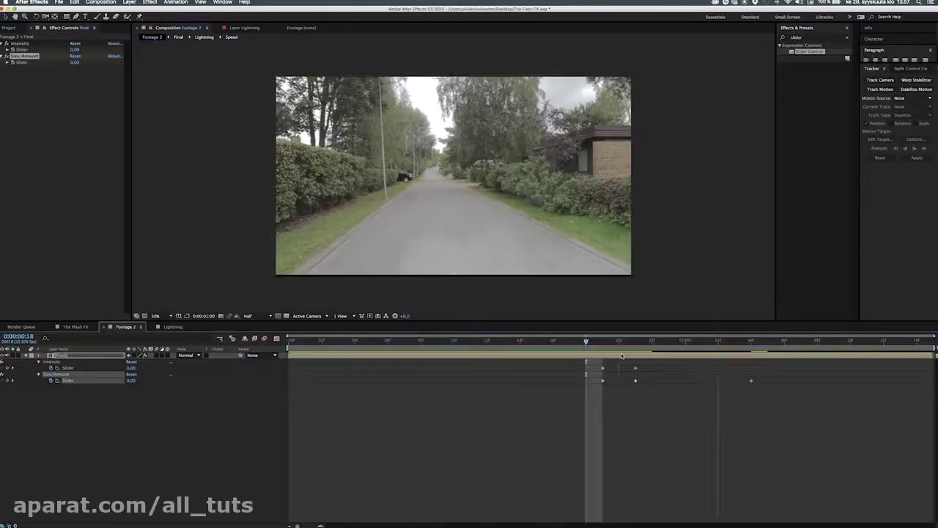
{"action": "left_click", "coordinate": [624, 356]}
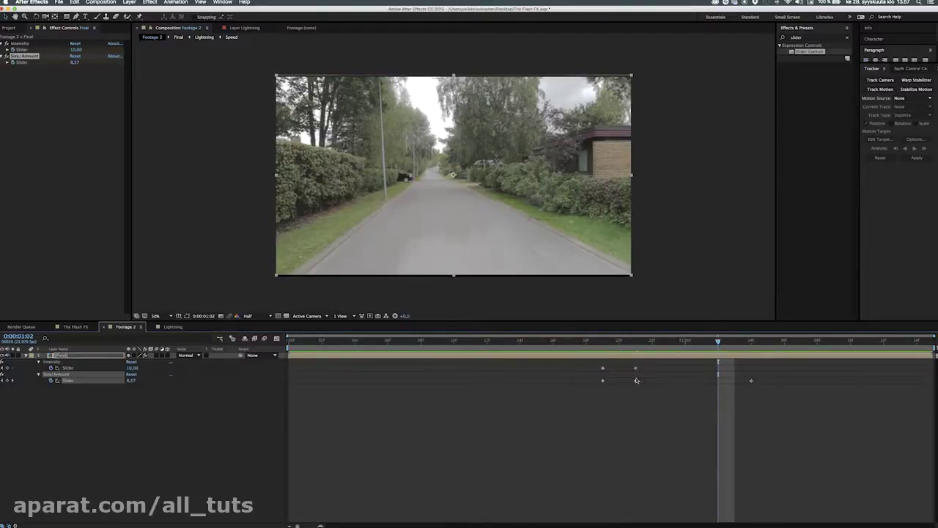
{"action": "left_click_drag", "start_coordinate": [636, 382], "coordinate": [619, 381]}
{"action": "left_click", "coordinate": [592, 343]}
{"action": "key", "text": "space"}
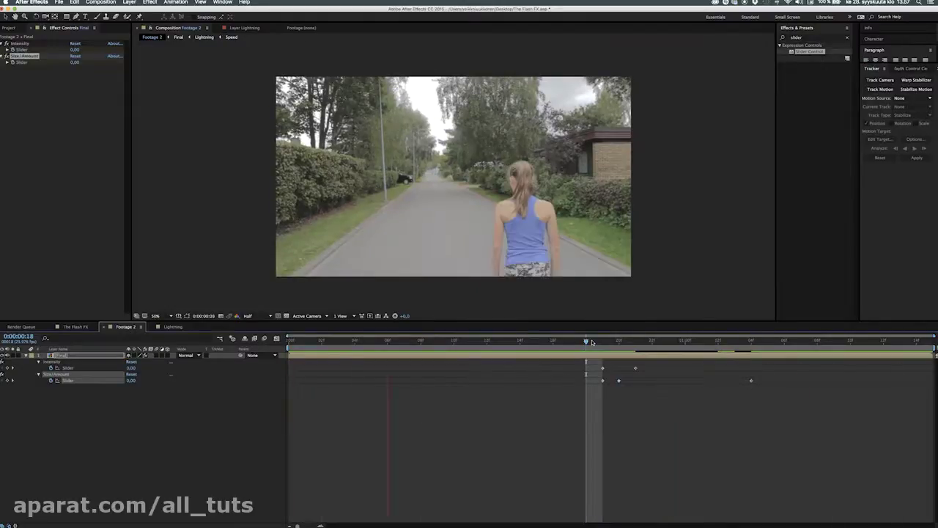
{"action": "key", "text": "space"}
At frame 21, set the Intensity slider's keyframe to 15.
{"action": "left_click_drag", "start_coordinate": [620, 347], "coordinate": [635, 350]}
{"action": "left_click", "coordinate": [76, 49]}
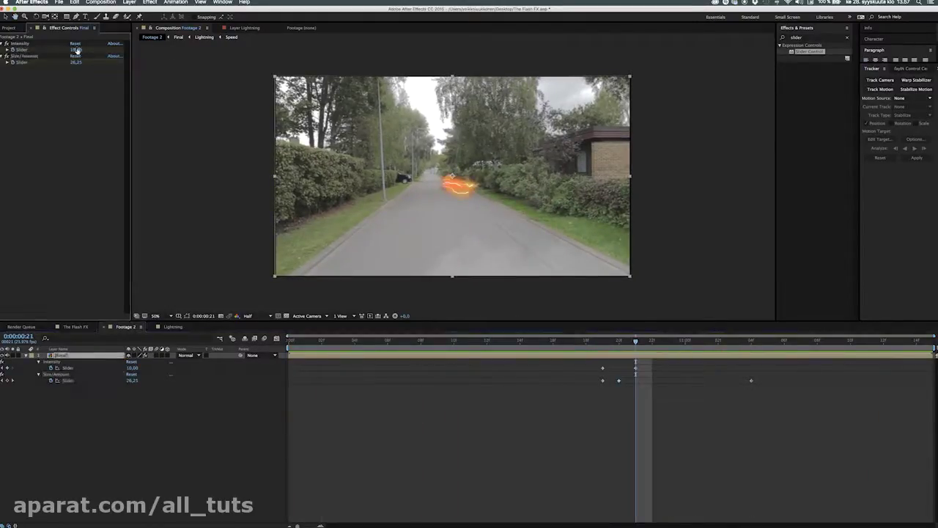
{"action": "type", "text": "15"}
{"action": "key", "text": "Return"}
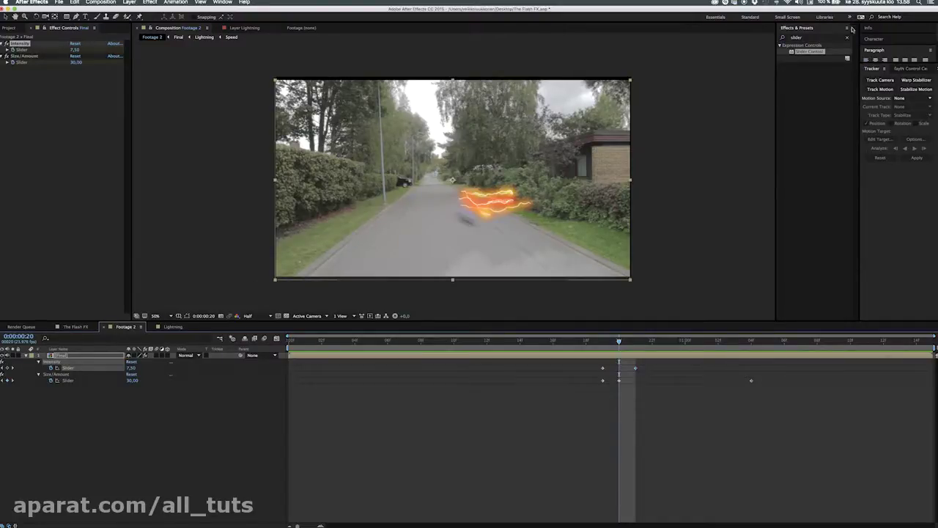
Find the Motion Tile effect and apply it to the Final layer.
{"action": "left_click", "coordinate": [806, 38]}
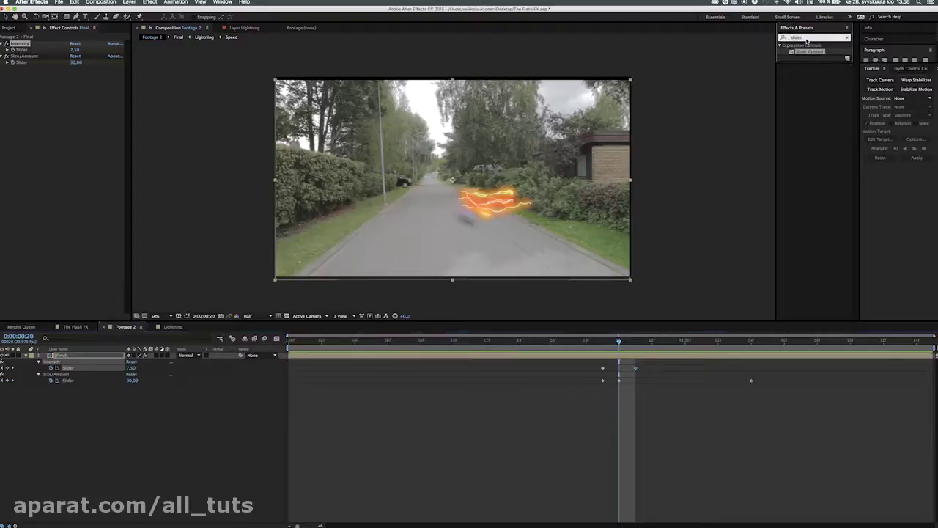
{"action": "type", "text": "mot"}
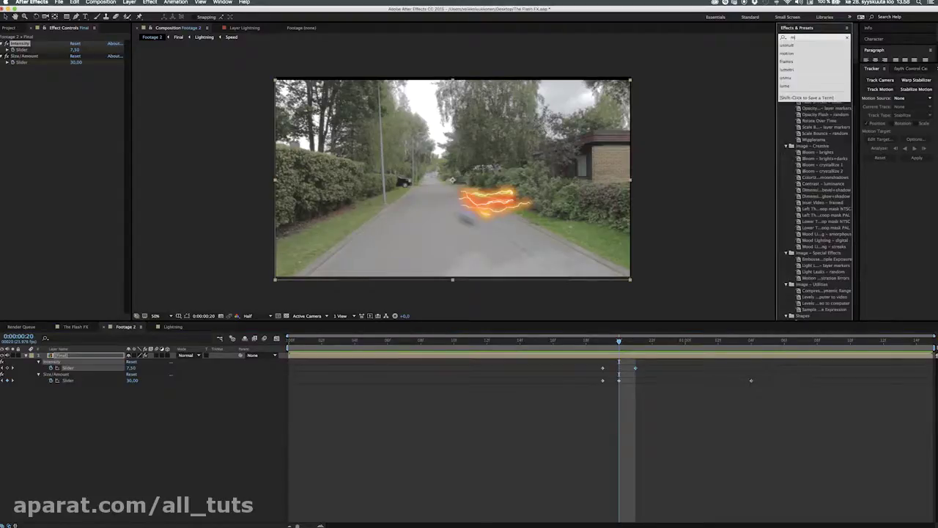
{"action": "type", "text": "io"}
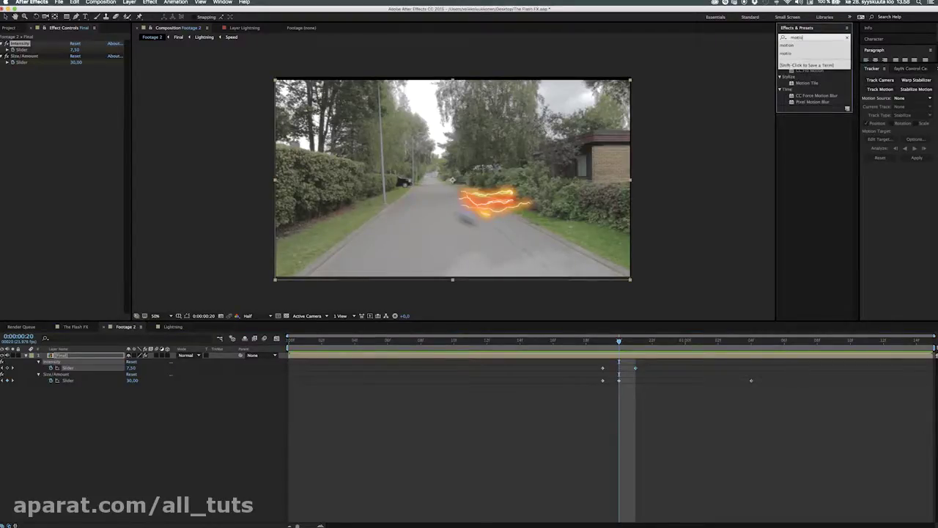
{"action": "type", "text": "n"}
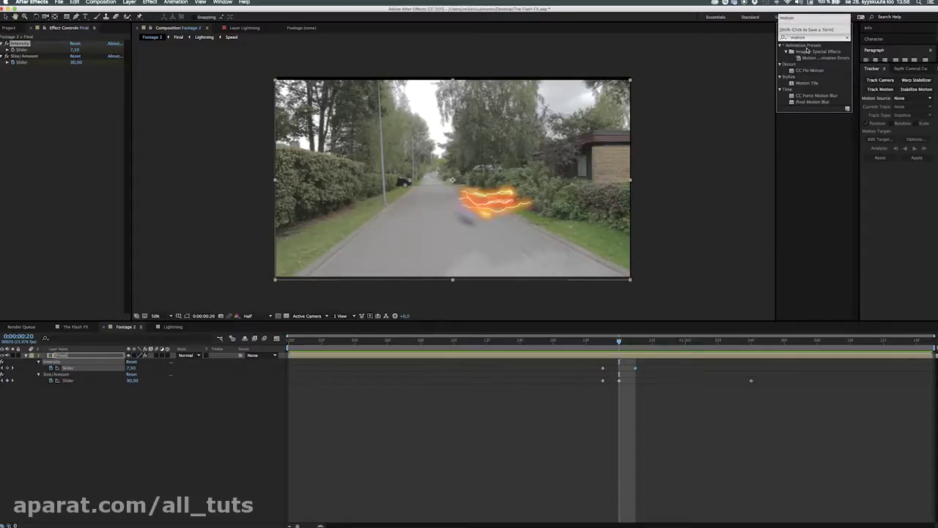
{"action": "left_click", "coordinate": [808, 85]}
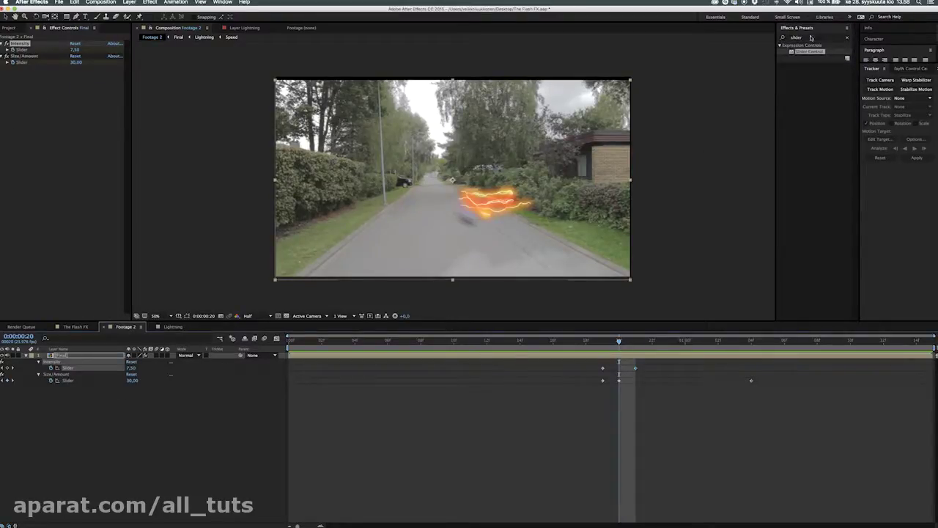
{"action": "left_click", "coordinate": [808, 38]}
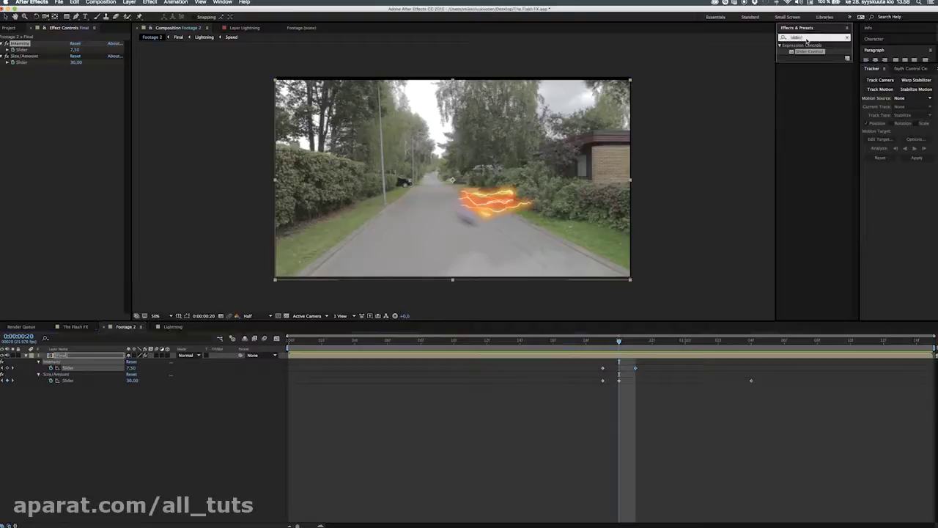
{"action": "type", "text": "motion"}
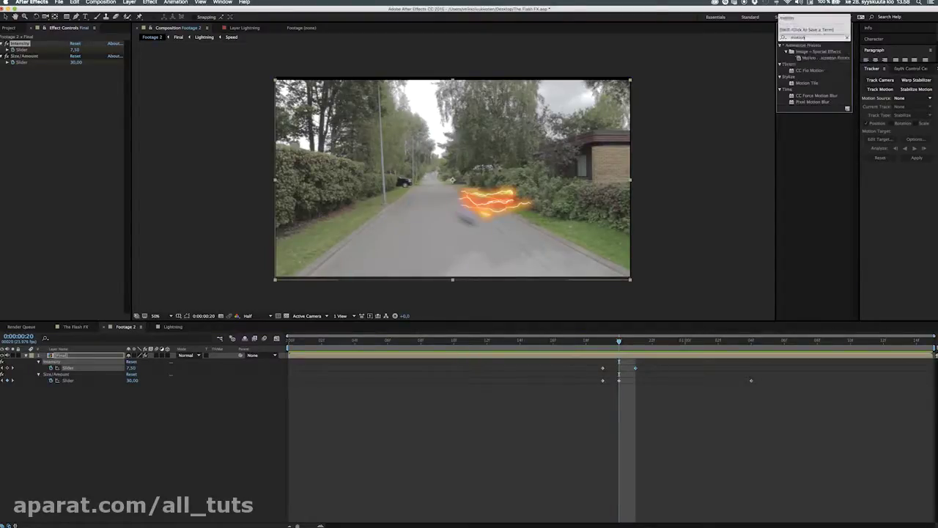
{"action": "double_click", "coordinate": [807, 85]}
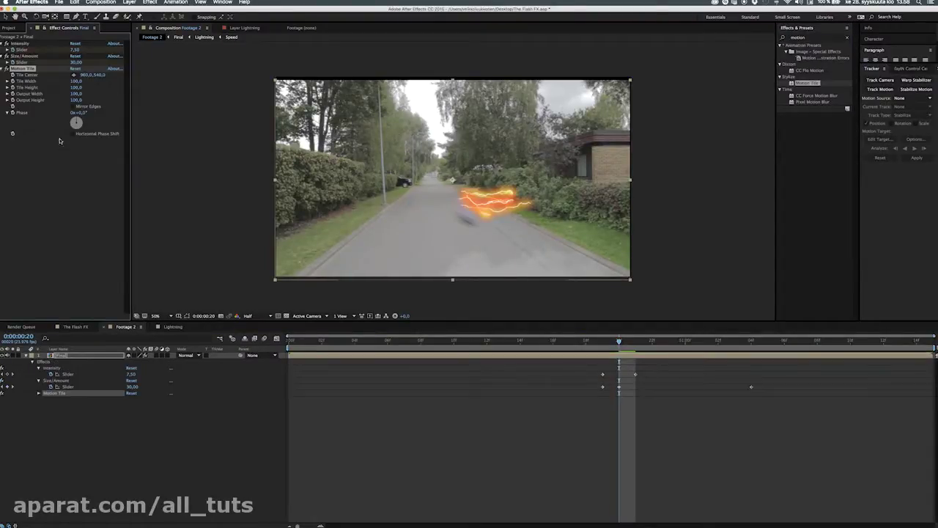
Set Motion Tile's Output Width and Output Height to 150 with Mirror Edges on, and test the edges by shifting the layer and undoing the move.
{"action": "left_click", "coordinate": [75, 94]}
{"action": "key", "text": "Tab"}
{"action": "key", "text": "Return"}
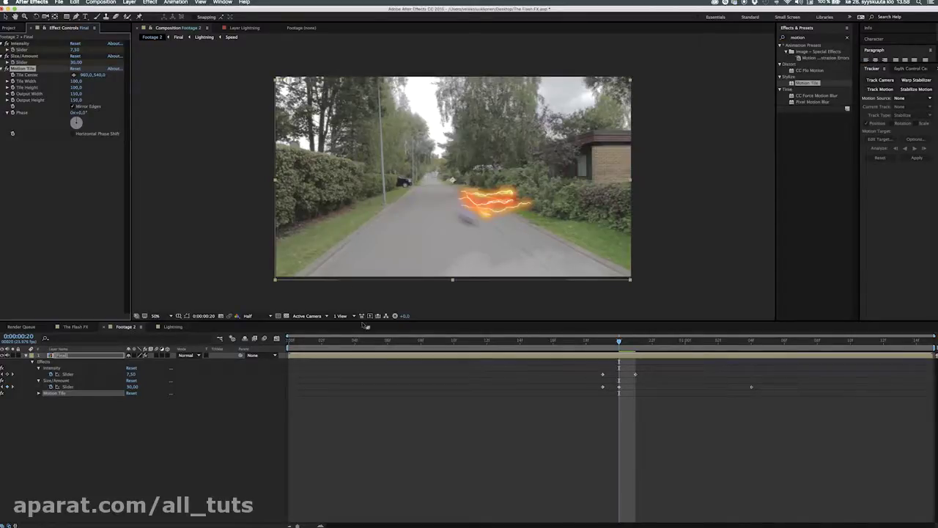
{"action": "left_click_drag", "start_coordinate": [581, 183], "coordinate": [600, 182]}
{"action": "key", "text": "super+z"}
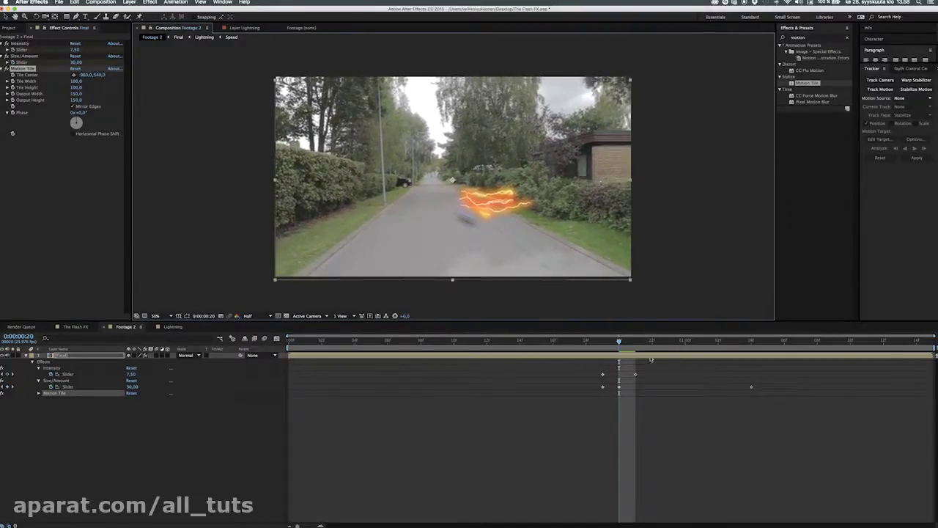
In the Final composition, apply the Glow effect to the Lightning layer.
{"action": "left_click", "coordinate": [522, 342]}
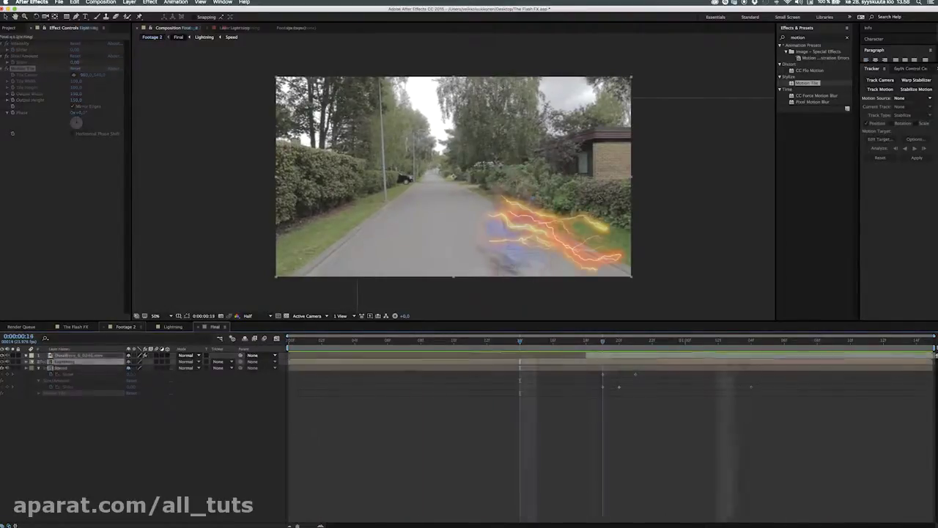
{"action": "type", "text": "tint"}
{"action": "left_click_drag", "start_coordinate": [800, 72], "coordinate": [609, 367]}
{"action": "left_click", "coordinate": [802, 38]}
{"action": "type", "text": "glow"}
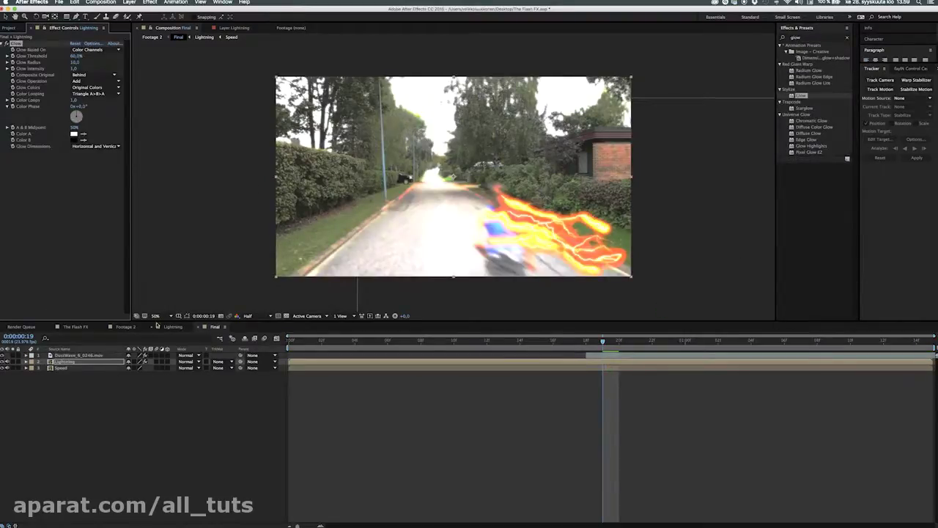
Delete the Speed layer from the Lightning composition and return to the Final composition.
{"action": "left_click", "coordinate": [171, 327]}
{"action": "left_click", "coordinate": [71, 380]}
{"action": "key", "text": "Delete"}
{"action": "left_click", "coordinate": [214, 328]}
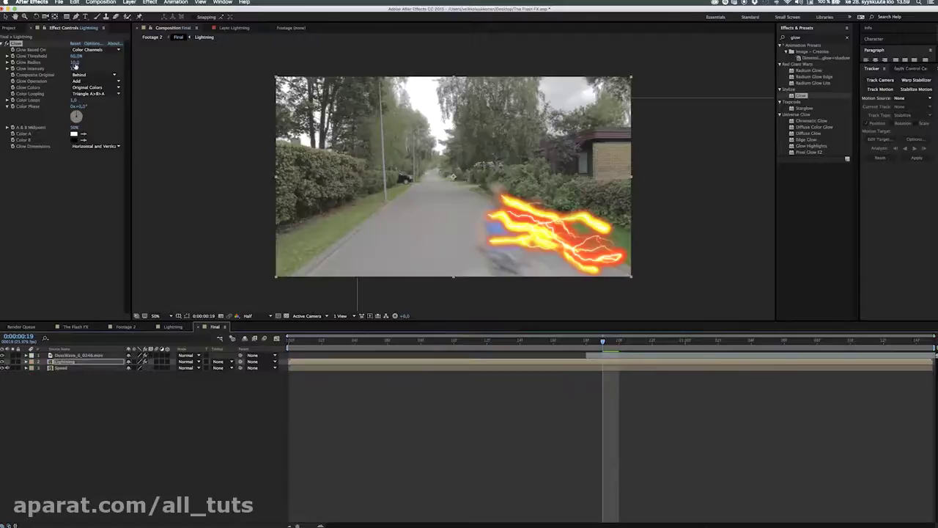
Set the Lightning layer's Glow Radius to 320 and Glow Threshold to about 72%, and add Tint with Amount to Tint at 32%.
{"action": "mouse_move", "coordinate": [75, 61]}
{"action": "left_mouse_down"}
{"action": "mouse_move", "coordinate": [189, 62]}
{"action": "mouse_move", "coordinate": [61, 58]}
{"action": "mouse_move", "coordinate": [86, 57]}
{"action": "left_mouse_up"}
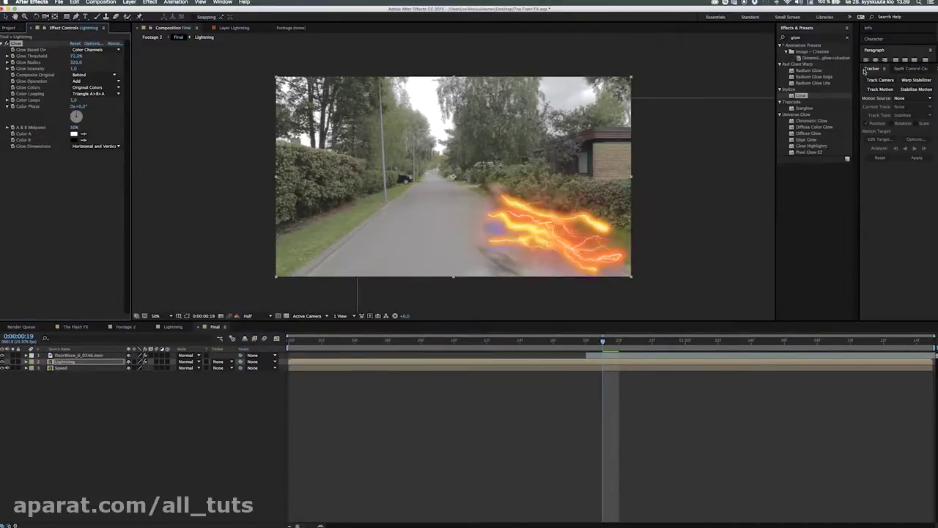
{"action": "left_click", "coordinate": [847, 36]}
{"action": "type", "text": "tint"}
{"action": "left_click_drag", "start_coordinate": [798, 70], "coordinate": [84, 196]}
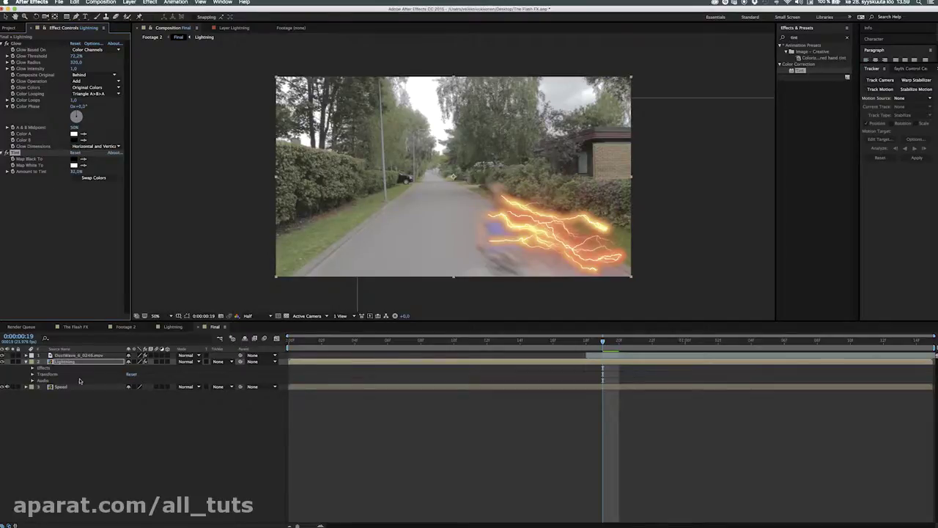
Play back the Footage 2 composition to check the lightning and the shake.
{"action": "left_click", "coordinate": [125, 327]}
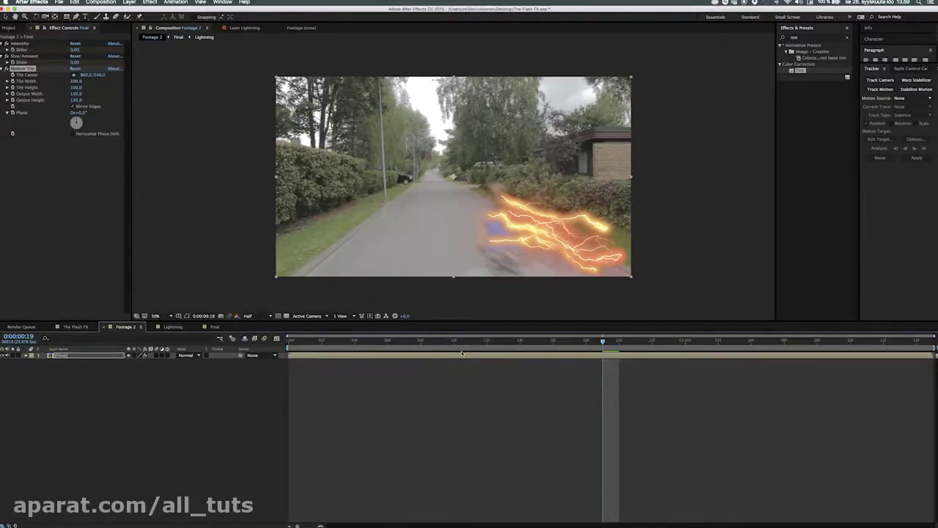
{"action": "key", "text": "space"}
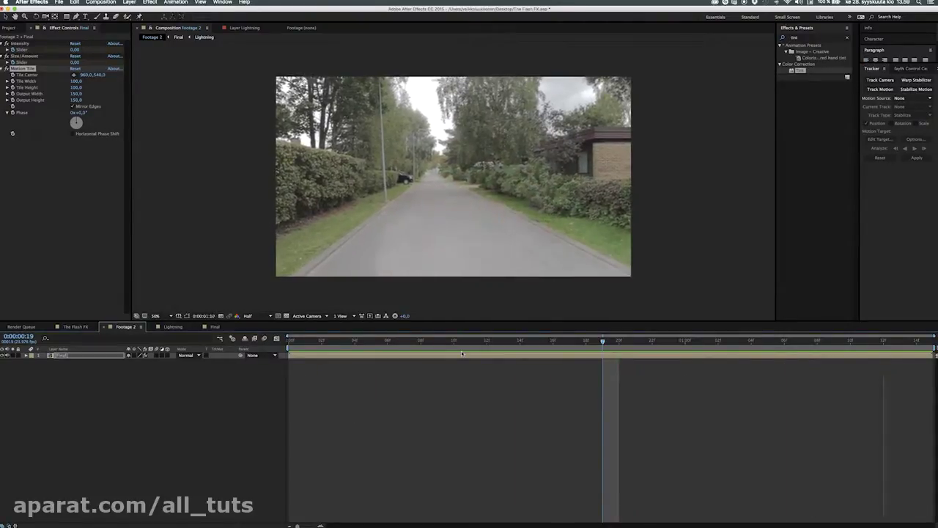
{"action": "key", "text": "space"}
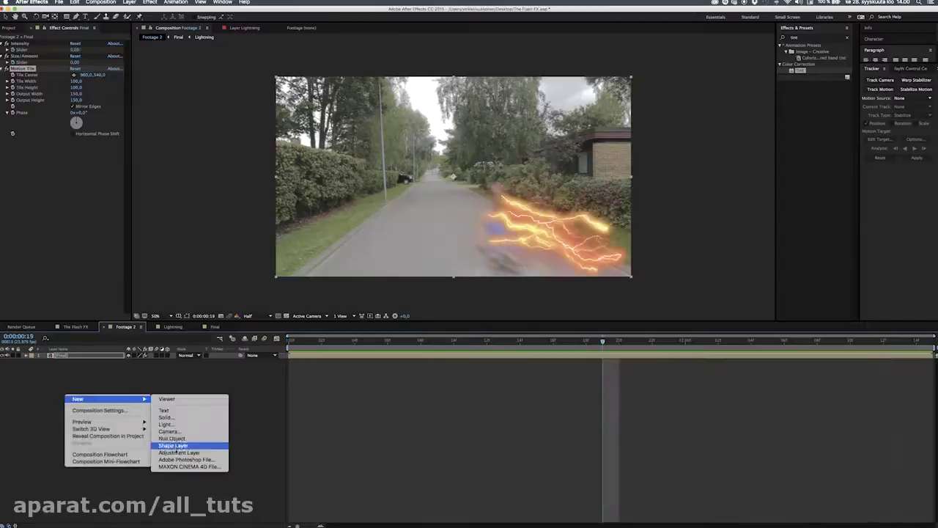
Add two adjustment layers named CC and HDR Pass above the Final layer in Footage 2.
{"action": "left_click", "coordinate": [115, 440]}
{"action": "right_click", "coordinate": [76, 413]}
{"action": "left_click", "coordinate": [190, 470]}
{"action": "key", "text": "Return"}
{"action": "type", "text": "HDR Pass"}
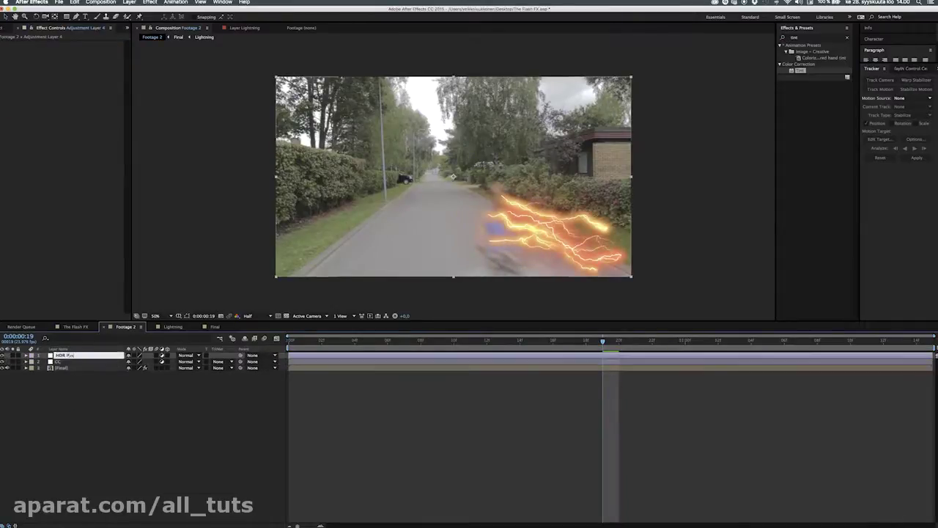
{"action": "key", "text": "Return"}
Find the Lumetri Color effect and apply it to the CC layer.
{"action": "left_click", "coordinate": [74, 361]}
{"action": "left_click", "coordinate": [847, 38]}
{"action": "left_click", "coordinate": [812, 37]}
{"action": "type", "text": "lumteri"}
{"action": "key", "text": "BackSpace"}
{"action": "key", "text": "BackSpace"}
{"action": "key", "text": "BackSpace"}
{"action": "key", "text": "BackSpace"}
{"action": "double_click", "coordinate": [812, 88]}
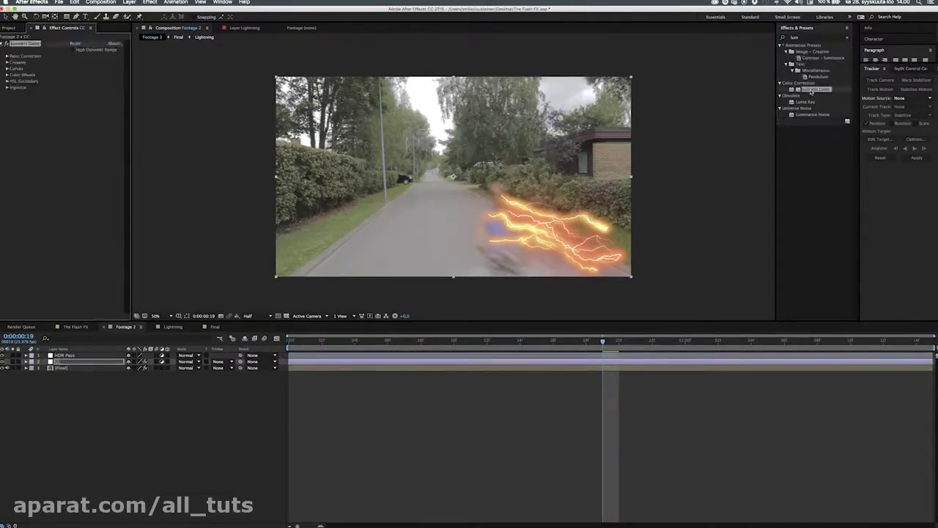
Set Lumetri's Basic Correction on CC to Temperature 21, Exposure 0.3, Contrast 83, Highlights -9, Shadows -29 and Blacks -17.
{"action": "key", "text": "Return"}
{"action": "left_click_drag", "start_coordinate": [73, 113], "coordinate": [62, 133]}
{"action": "left_click_drag", "start_coordinate": [74, 95], "coordinate": [76, 95]}
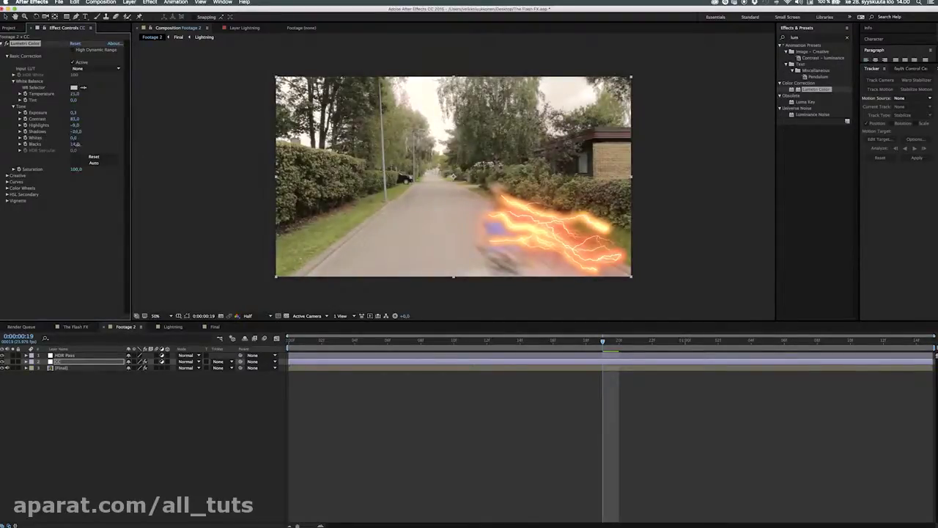
{"action": "left_click_drag", "start_coordinate": [73, 145], "coordinate": [67, 145]}
Set Lumetri's Faded Film to 24, Sharpen and Vibrance to 53, lower Saturation, adjust the tint wheels, and set the Vignette Amount to -0.4.
{"action": "left_click", "coordinate": [8, 176]}
{"action": "left_click_drag", "start_coordinate": [72, 208], "coordinate": [75, 229]}
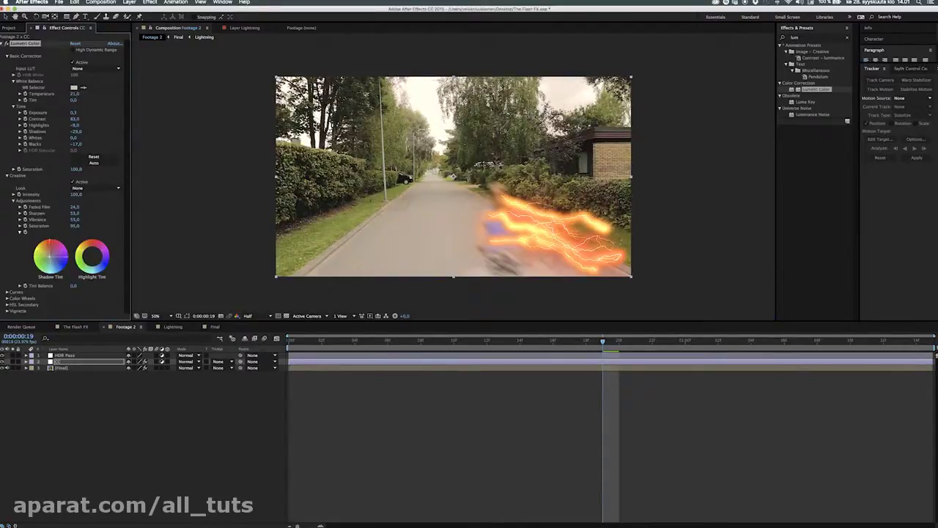
{"action": "left_click", "coordinate": [92, 250]}
{"action": "scroll", "coordinate": [8, 294], "scroll_direction": "down", "scroll_amount": 1}
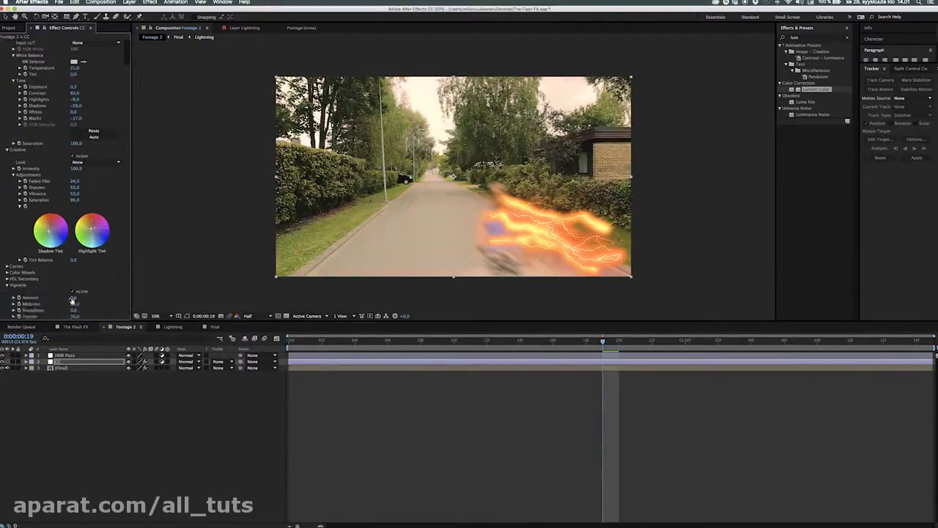
{"action": "left_click", "coordinate": [9, 285]}
Apply Unsharp Mask to the HDR Pass layer with Amount 30 and Radius 25.
{"action": "left_click", "coordinate": [813, 39]}
{"action": "type", "text": "unsha"}
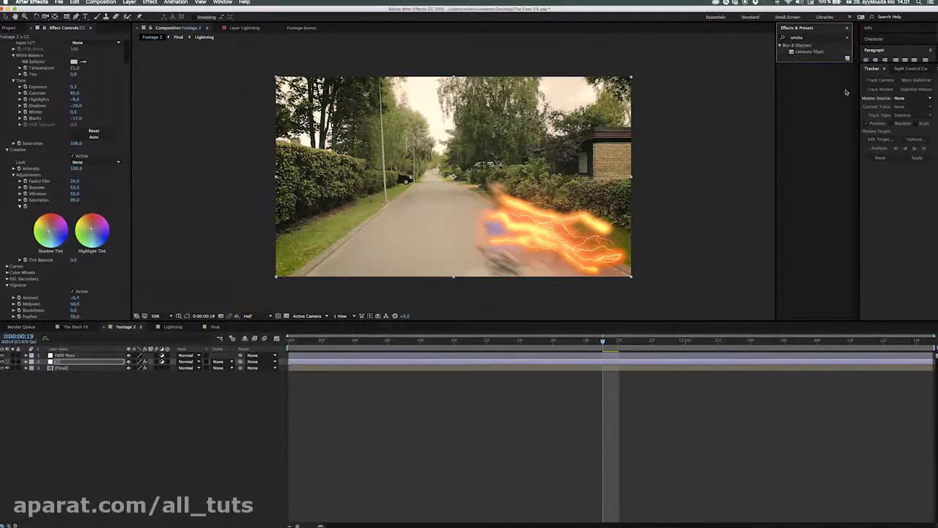
{"action": "left_click_drag", "start_coordinate": [810, 52], "coordinate": [80, 355]}
{"action": "left_click", "coordinate": [74, 50]}
{"action": "type", "text": "30"}
{"action": "key", "text": "Tab"}
{"action": "type", "text": "25"}
{"action": "key", "text": "Return"}
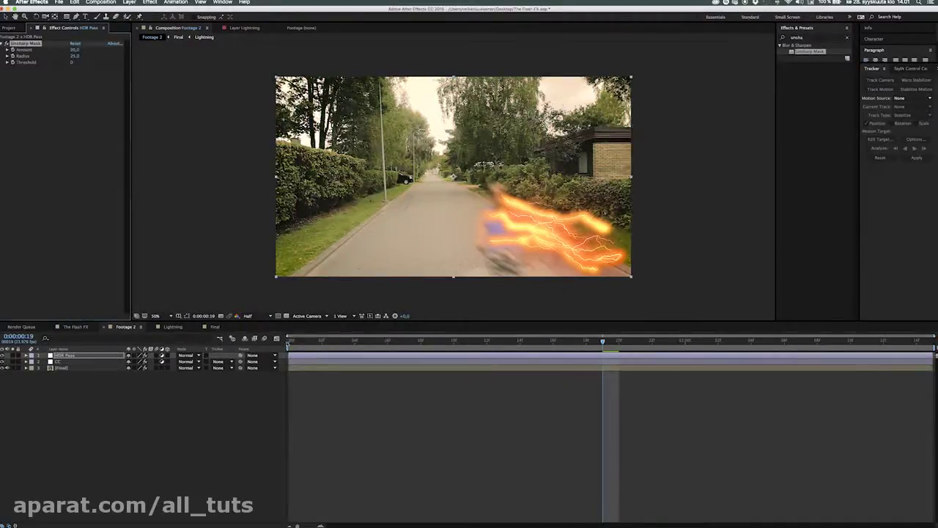
Play the graded Footage 2 composition from its first frame and select the Final layer.
{"action": "left_click", "coordinate": [288, 343]}
{"action": "key", "text": "space"}
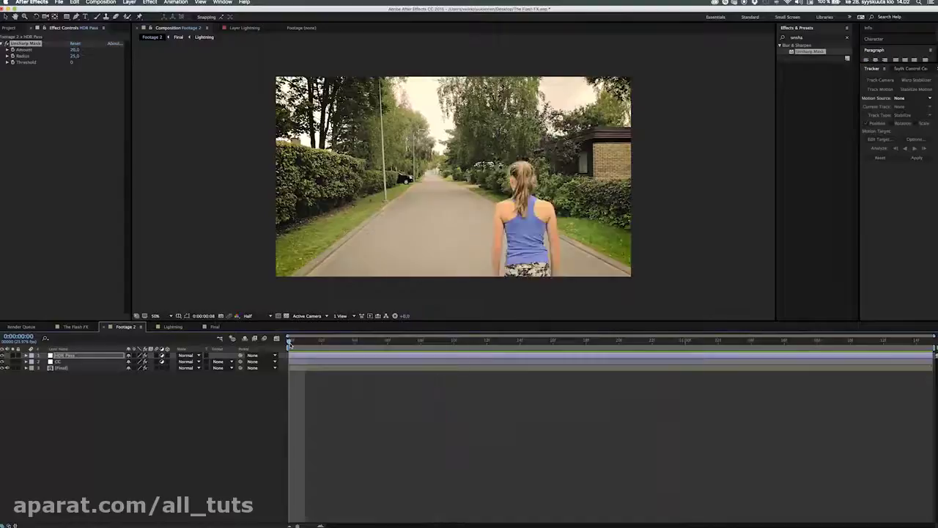
{"action": "key", "text": "ctrl+Down"}
{"action": "key", "text": "Down"}
{"action": "key", "text": "space"}
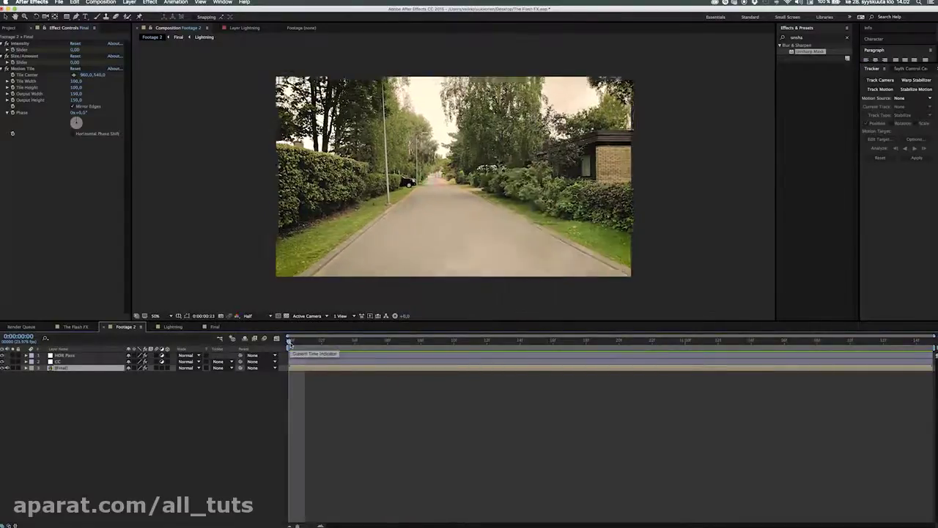
Create a white solid named BARS and place it at the top of the layer stack.
{"action": "right_click", "coordinate": [150, 400]}
{"action": "left_click", "coordinate": [255, 427]}
{"action": "type", "text": "BARS"}
{"action": "left_click", "coordinate": [313, 242]}
{"action": "left_click_drag", "start_coordinate": [330, 277], "coordinate": [272, 241]}
{"action": "key", "text": "Return"}
{"action": "key", "text": "Return"}
{"action": "left_click_drag", "start_coordinate": [91, 369], "coordinate": [90, 352]}
Apply the Frames effect to BARS with Anamorphic (2.35:1) cropping and set the layer's blending mode to Multiply.
{"action": "left_click", "coordinate": [806, 38]}
{"action": "type", "text": "frames"}
{"action": "double_click", "coordinate": [804, 70]}
{"action": "left_click", "coordinate": [8, 75]}
{"action": "left_click", "coordinate": [88, 82]}
{"action": "left_click", "coordinate": [102, 123]}
{"action": "left_click", "coordinate": [187, 354]}
{"action": "left_click", "coordinate": [209, 262]}
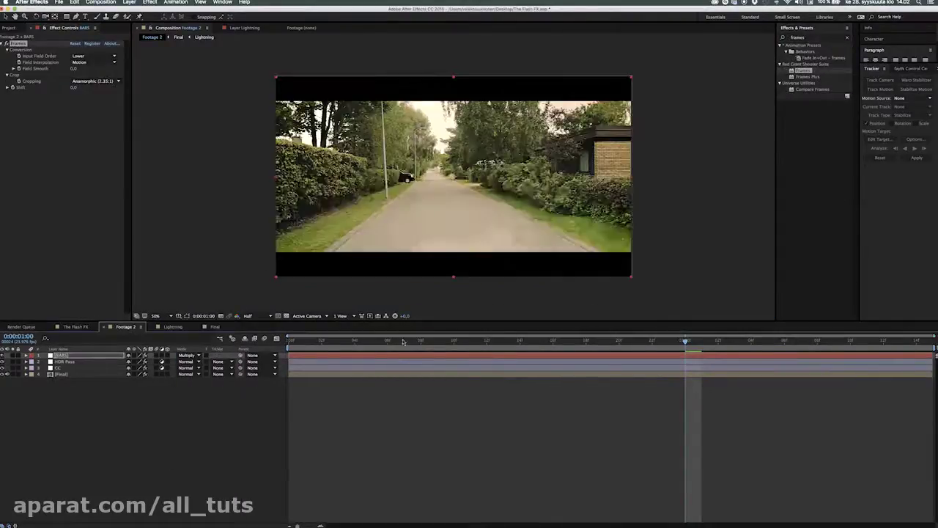
Set the Final layer's Anchor Point to 960, 635 to reframe the shot within the bars, and play the composition.
{"action": "key", "text": "Home"}
{"action": "left_click", "coordinate": [308, 376]}
{"action": "key", "text": "a"}
{"action": "key", "text": "space"}
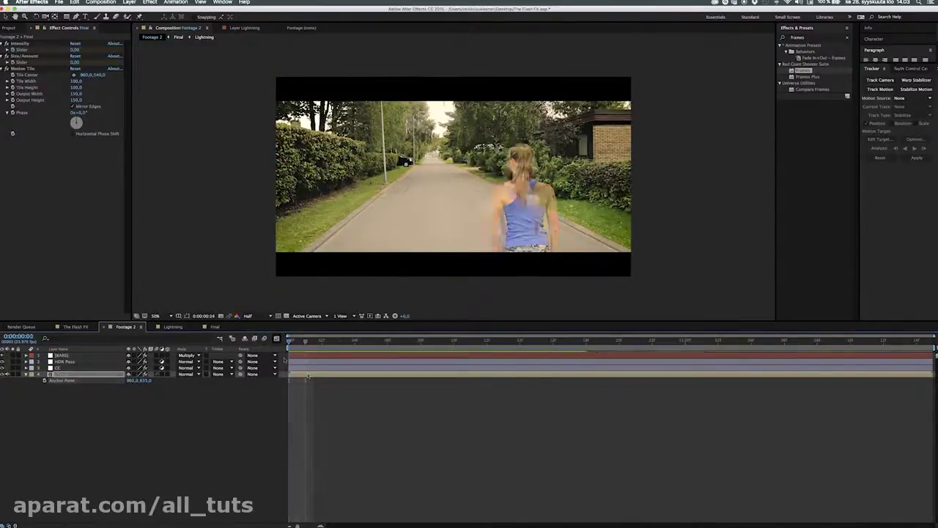